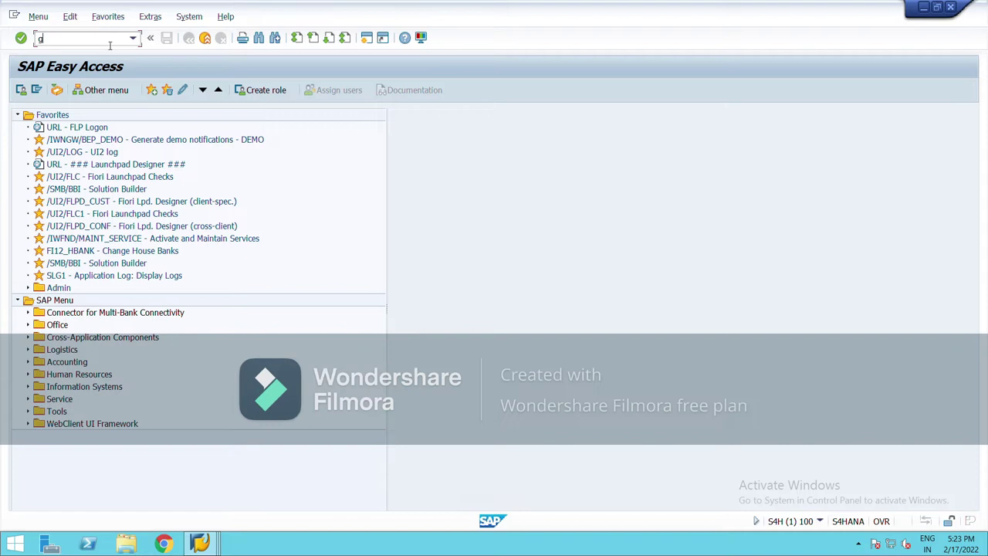
# Step: Run transaction SPRO and display the SAP Reference IMG
pyautogui.press('BackSpace')
pyautogui.write('spro')
pyautogui.press('Return')
pyautogui.click(78, 94)
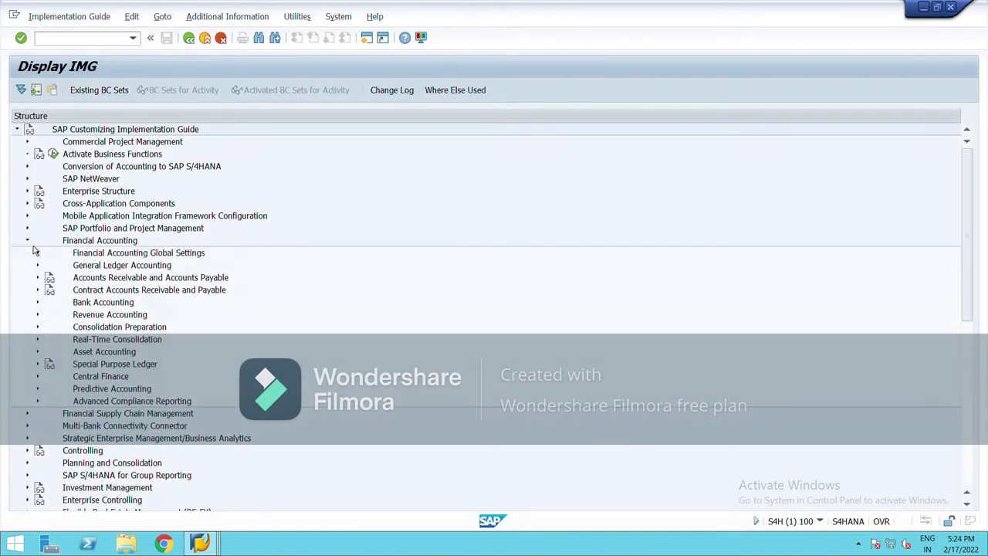
# Step: Open Edit Chart of Accounts List in the Preparations for G/L Accounts, within General Ledger Accounting master data
pyautogui.click(33, 245)
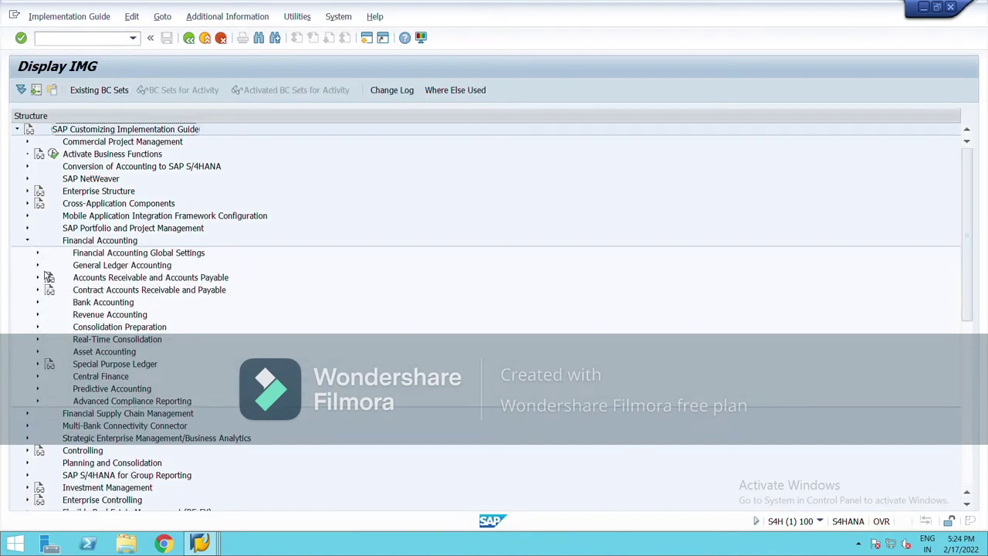
pyautogui.click(38, 266)
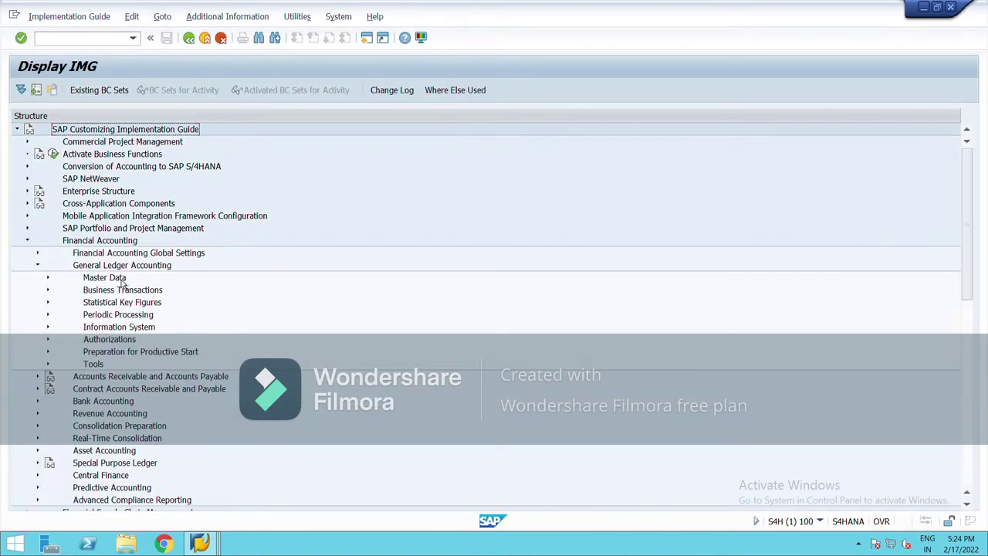
pyautogui.click(51, 280)
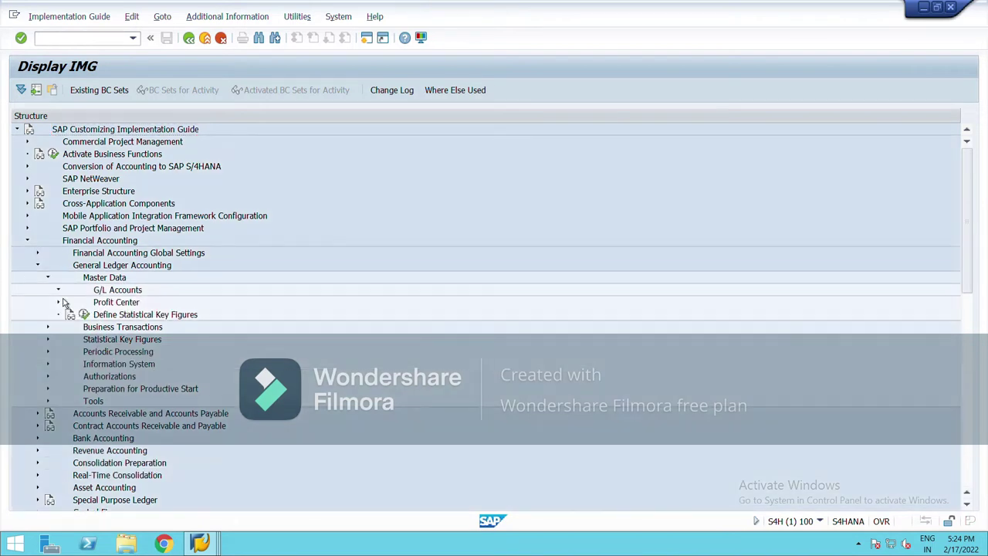
pyautogui.click(70, 302)
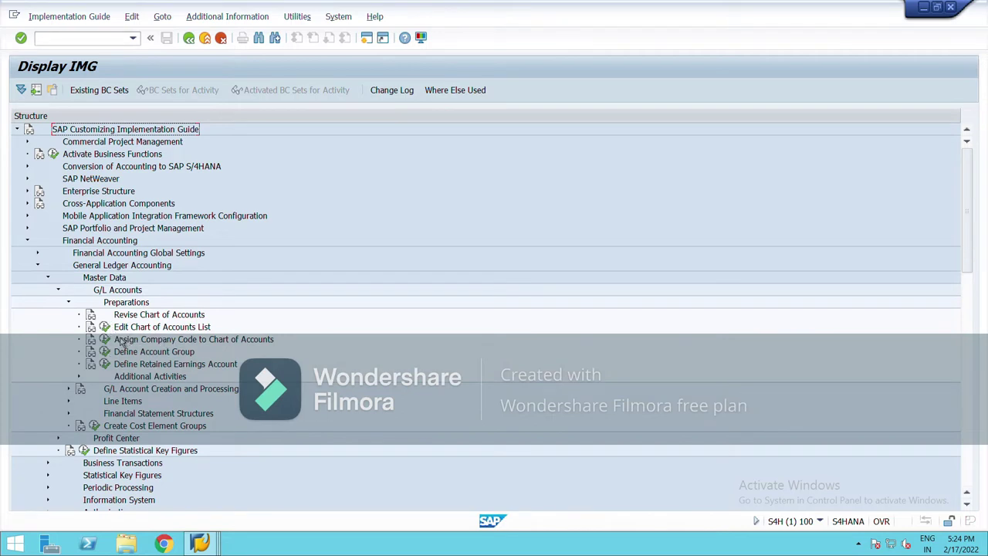
pyautogui.click(105, 328)
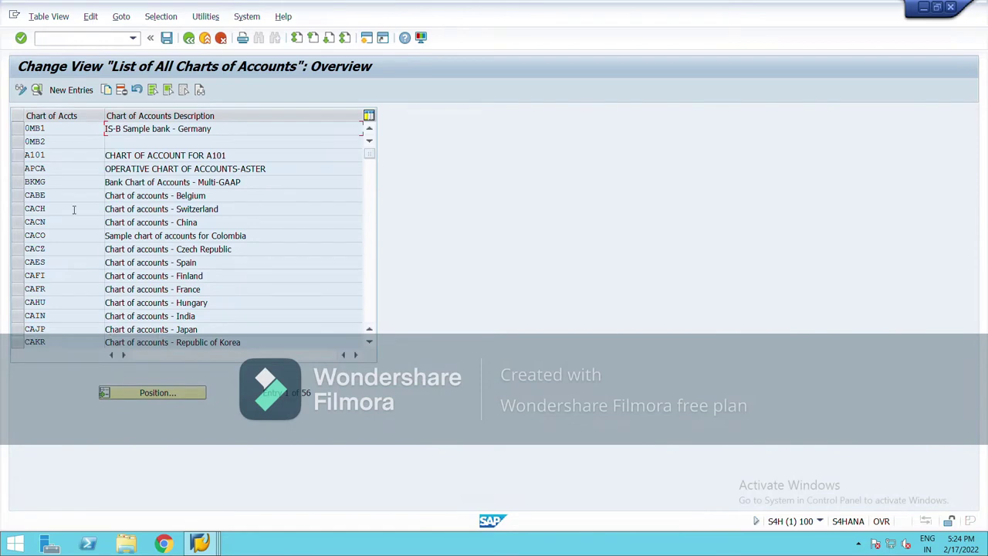
# Step: Start a new chart of accounts entry with the code NCG1
pyautogui.click(78, 99)
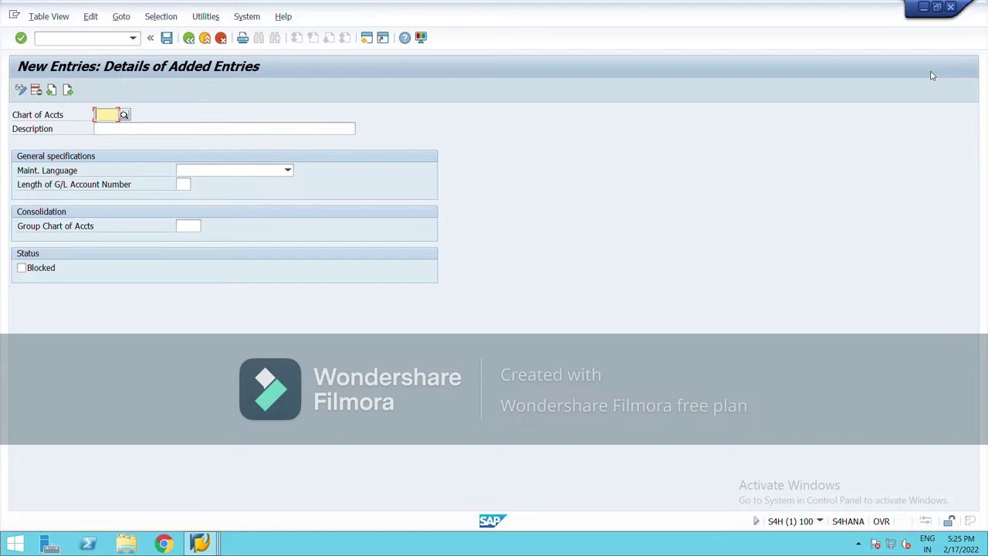
pyautogui.write('ncgl')
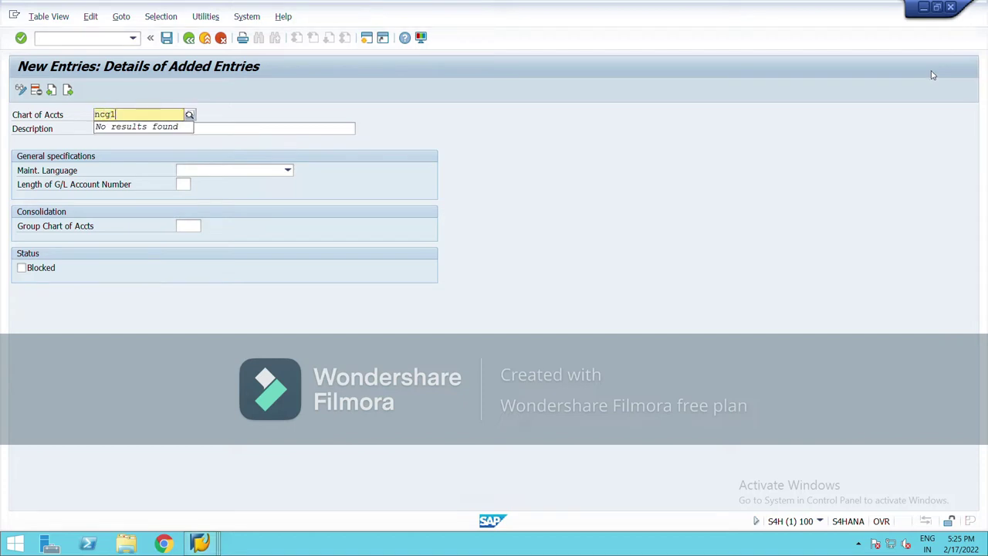
pyautogui.press('Tab')
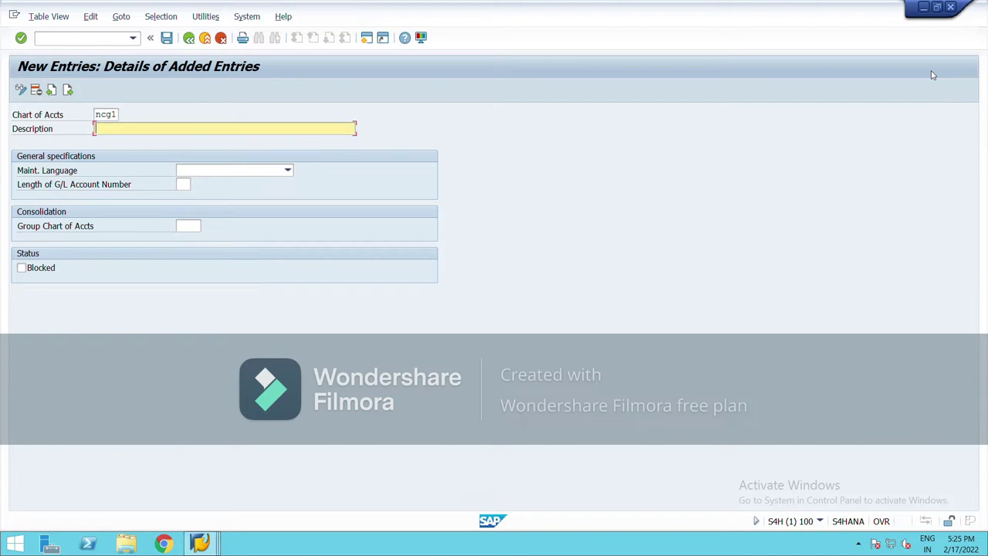
# Step: Enter "Chart of account for national" as the description of the new chart of accounts
pyautogui.write('chart')
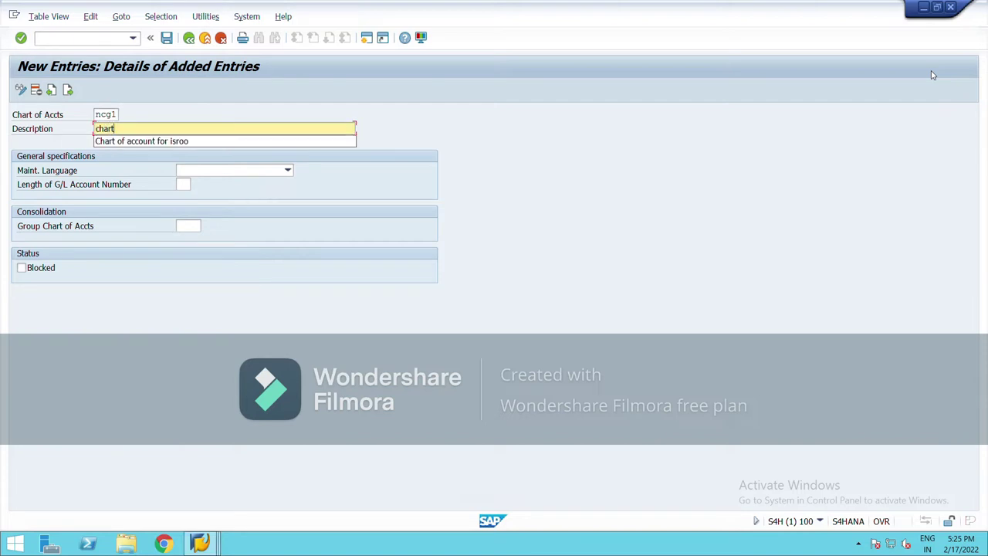
pyautogui.press('Down')
pyautogui.press('Return')
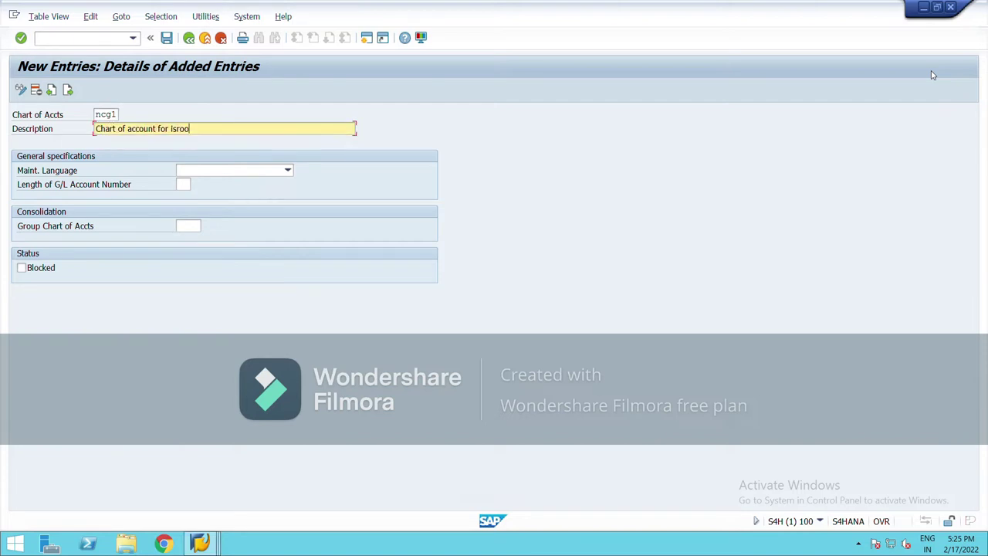
pyautogui.press('BackSpace')
pyautogui.press('BackSpace')
pyautogui.press('BackSpace')
pyautogui.press('BackSpace')
pyautogui.press('BackSpace')
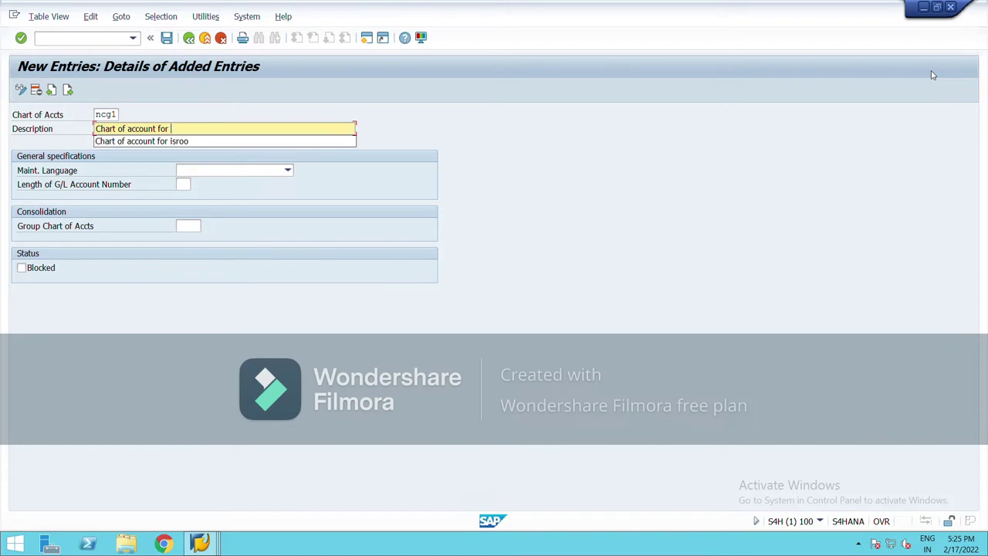
pyautogui.write('natio')
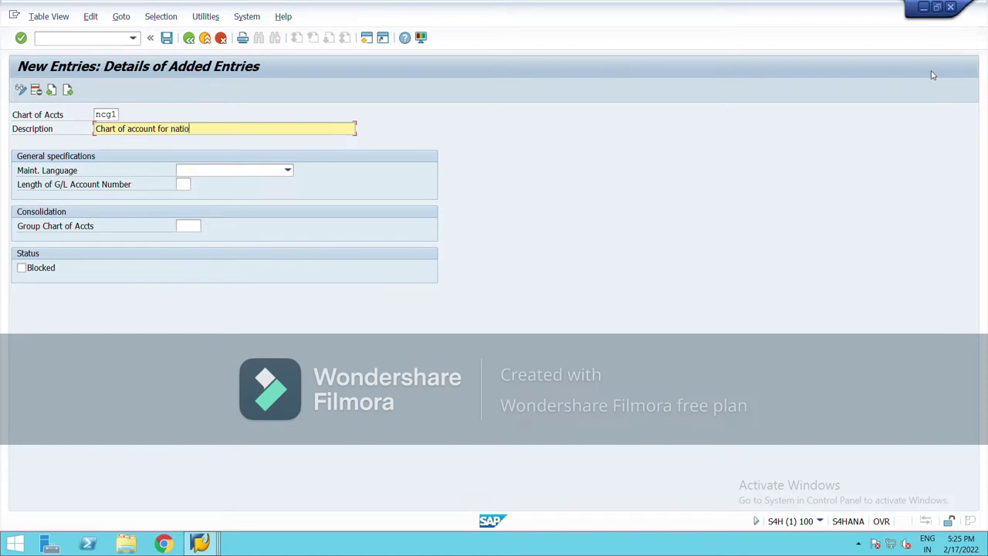
pyautogui.write('nal')
pyautogui.press('Tab')
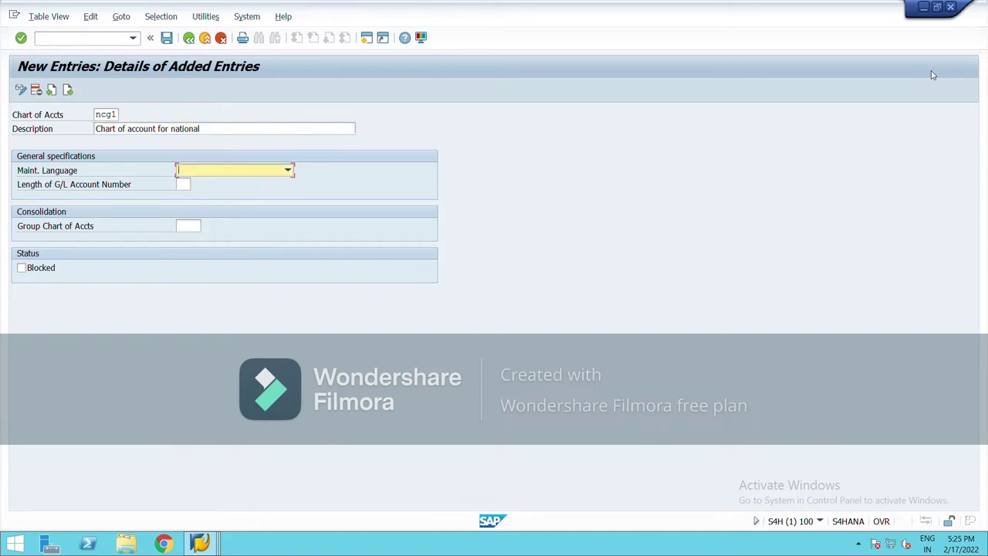
# Step: Set the chart's maintenance language to English and the G/L account number length to 6
pyautogui.write('English')
pyautogui.press('Return')
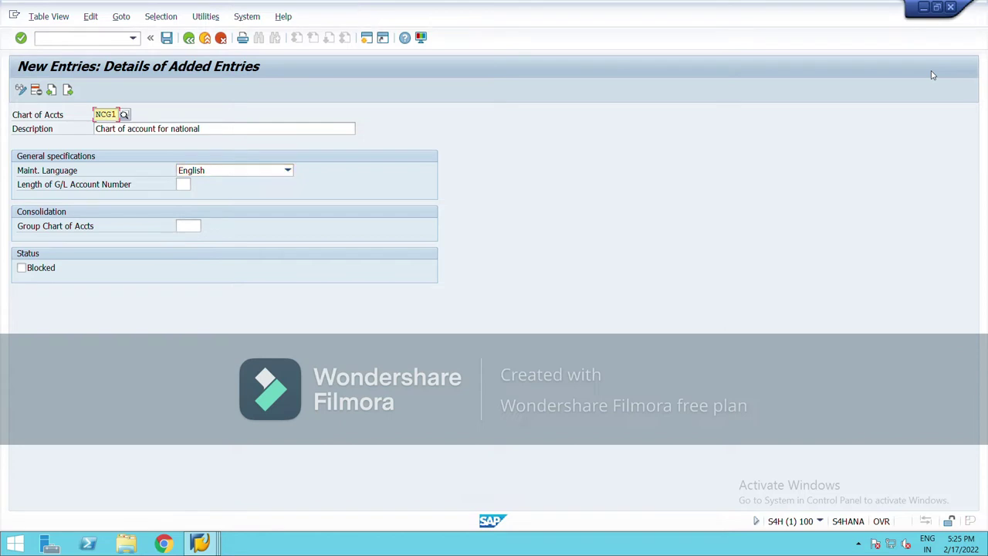
pyautogui.press('Tab')
pyautogui.press('Tab')
pyautogui.press('Tab')
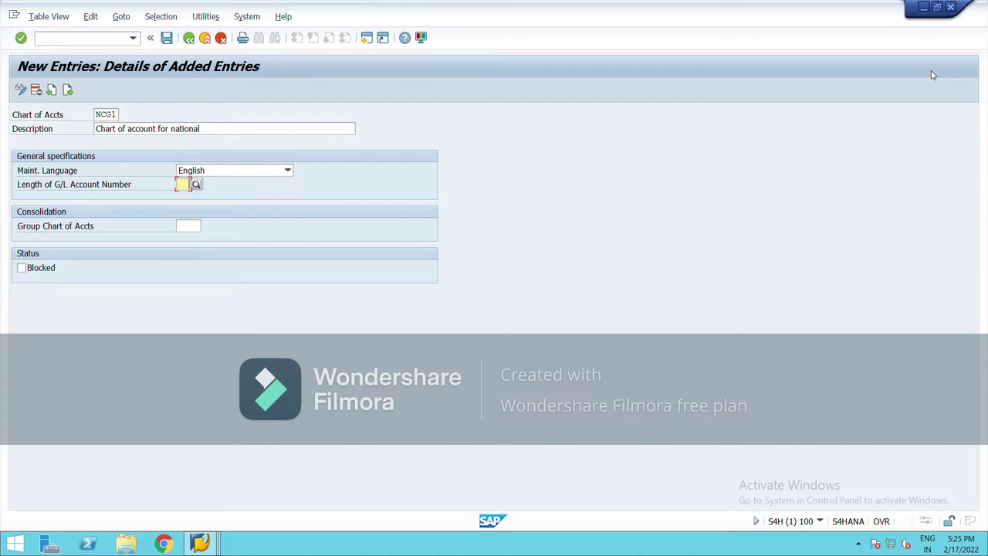
pyautogui.write('6')
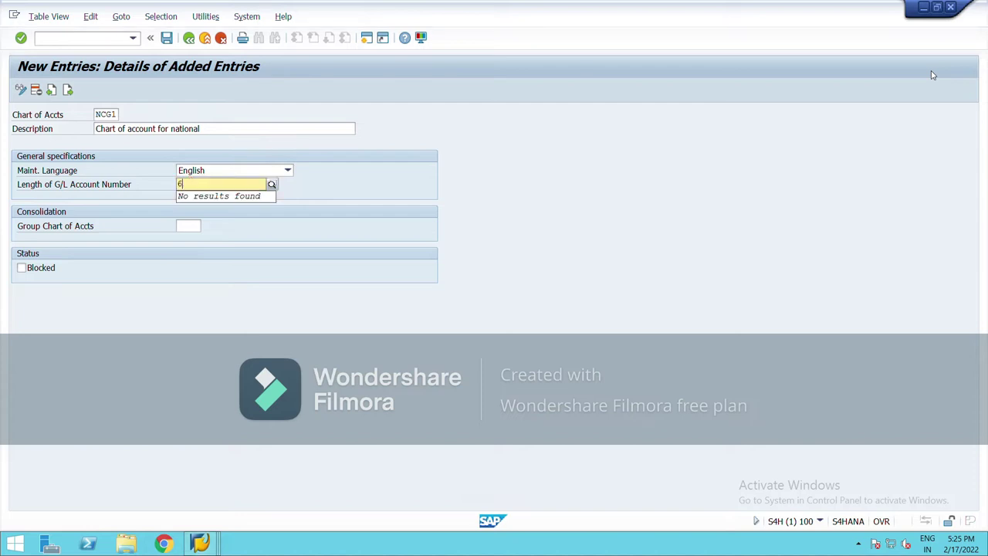
pyautogui.press('Tab')
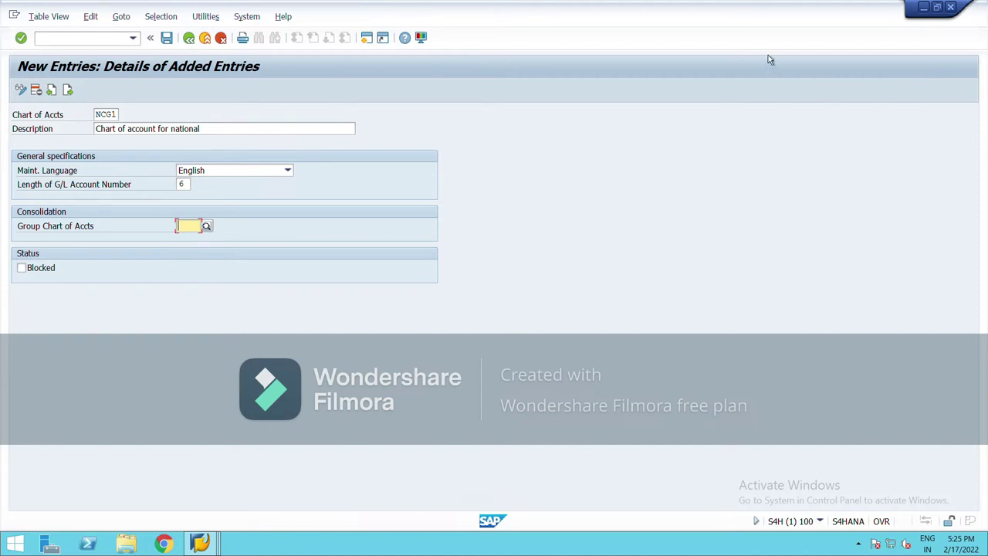
# Step: Save the new chart of accounts under a new customizing request described as "define chart of account_national"
pyautogui.click(168, 39)
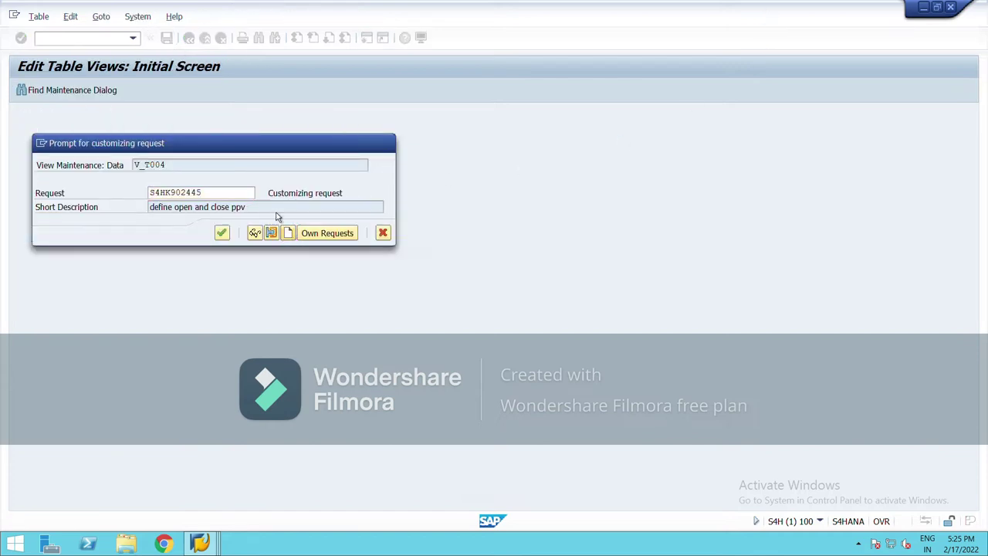
pyautogui.click(288, 232)
pyautogui.write('def')
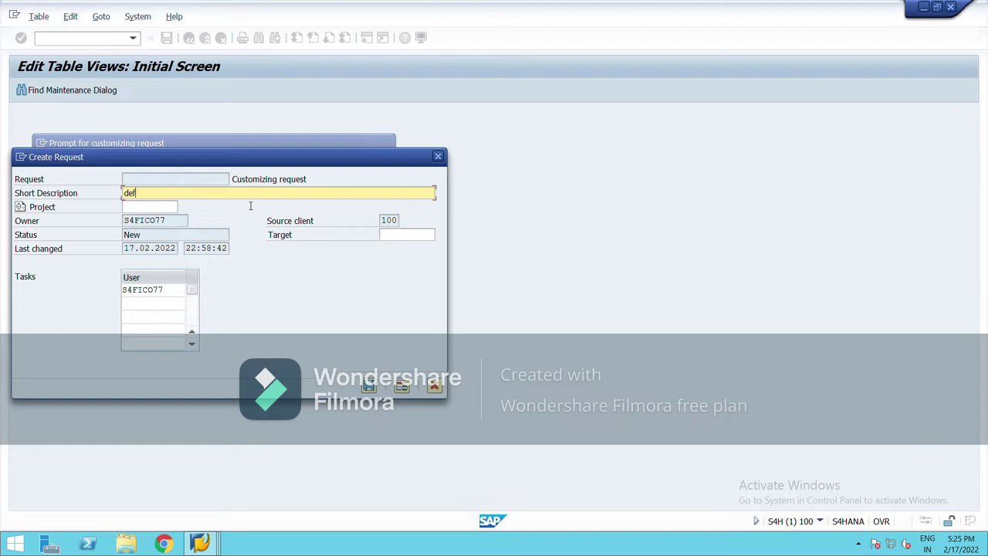
pyautogui.write('ine chart of account_national')
pyautogui.press('Return')
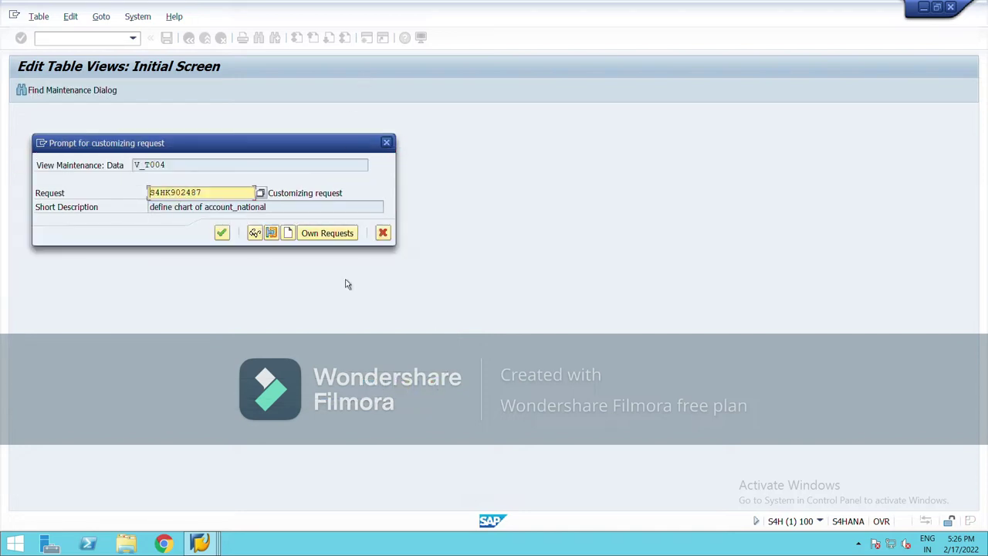
pyautogui.click(227, 244)
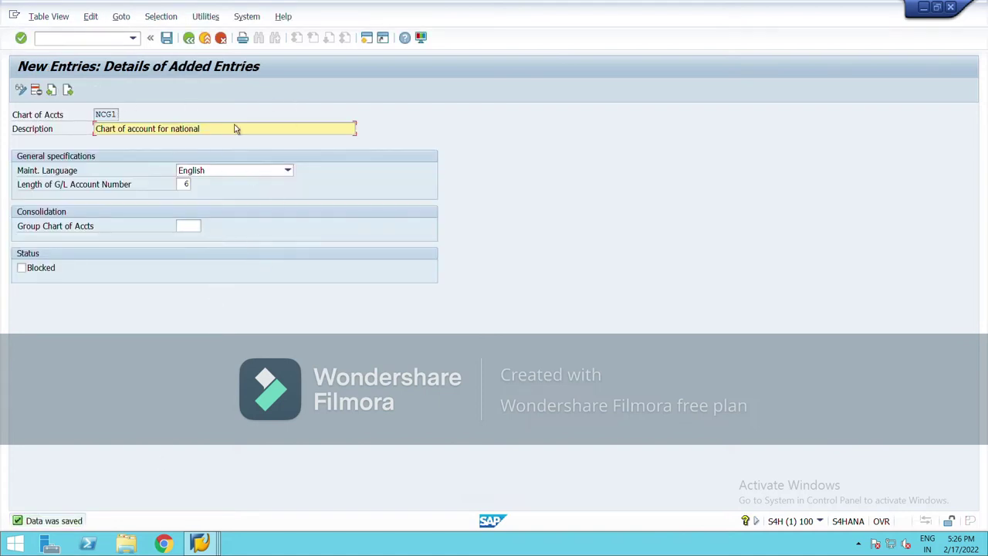
# Step: Return to the implementation guide and open Assign Company Code to Chart of Accounts
pyautogui.click(203, 43)
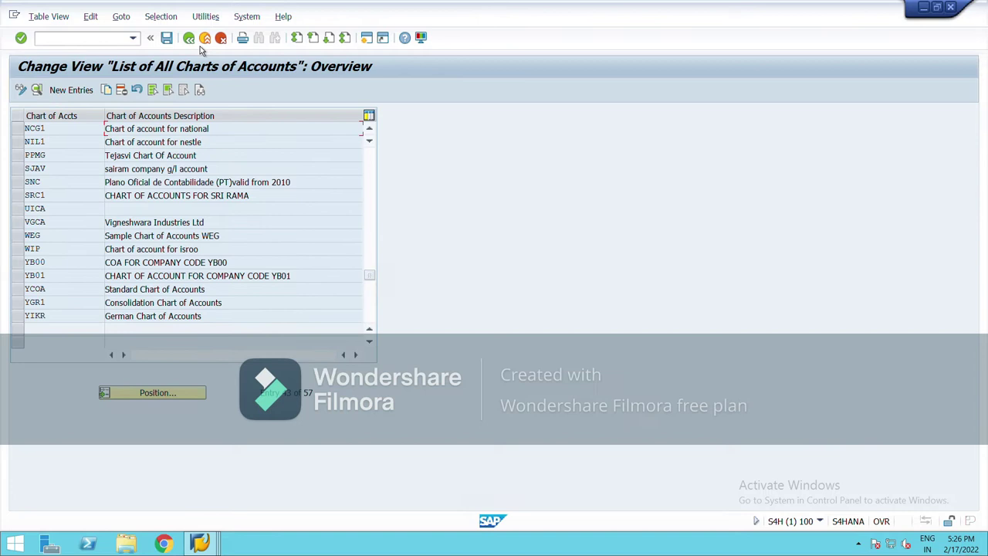
pyautogui.click(200, 46)
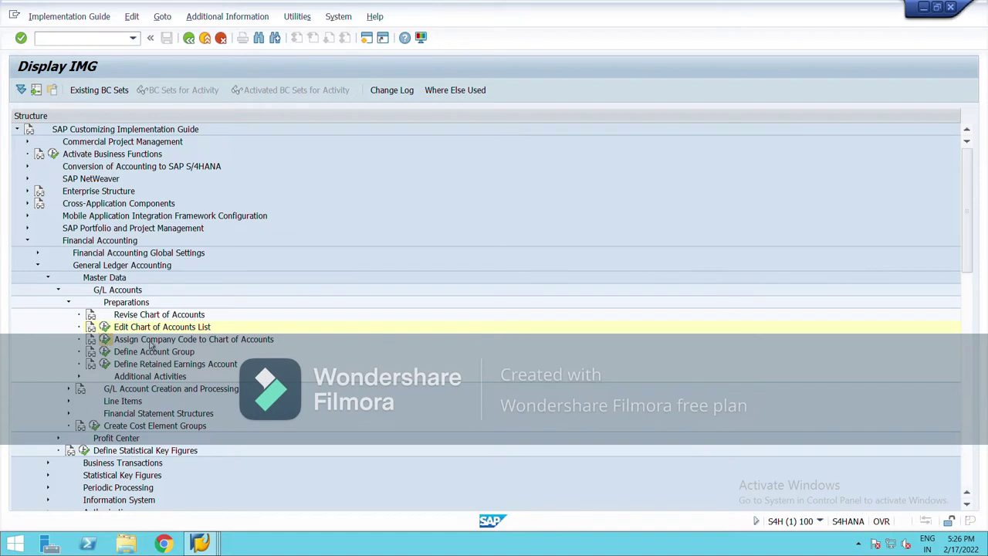
pyautogui.click(108, 341)
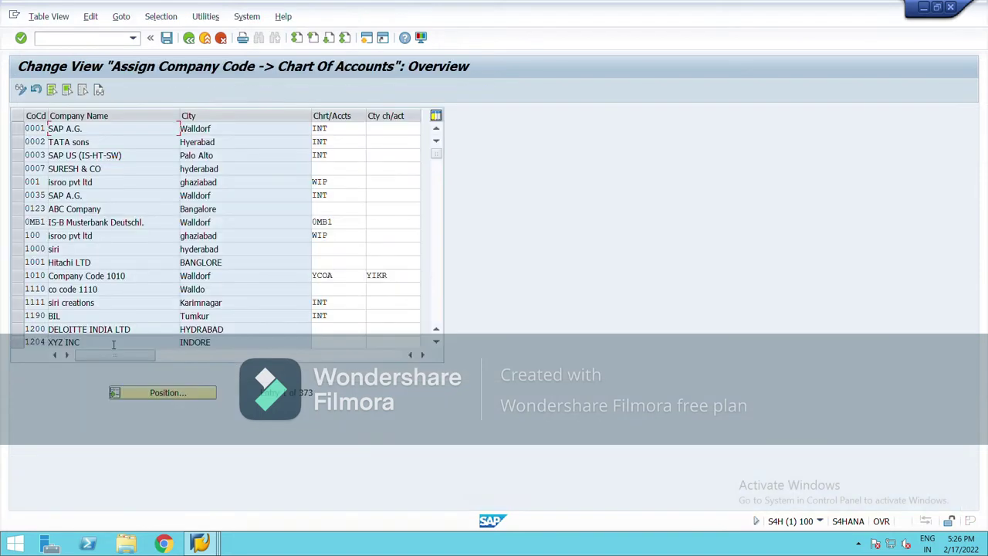
# Step: Position the company code list at company code NCG1
pyautogui.click(171, 393)
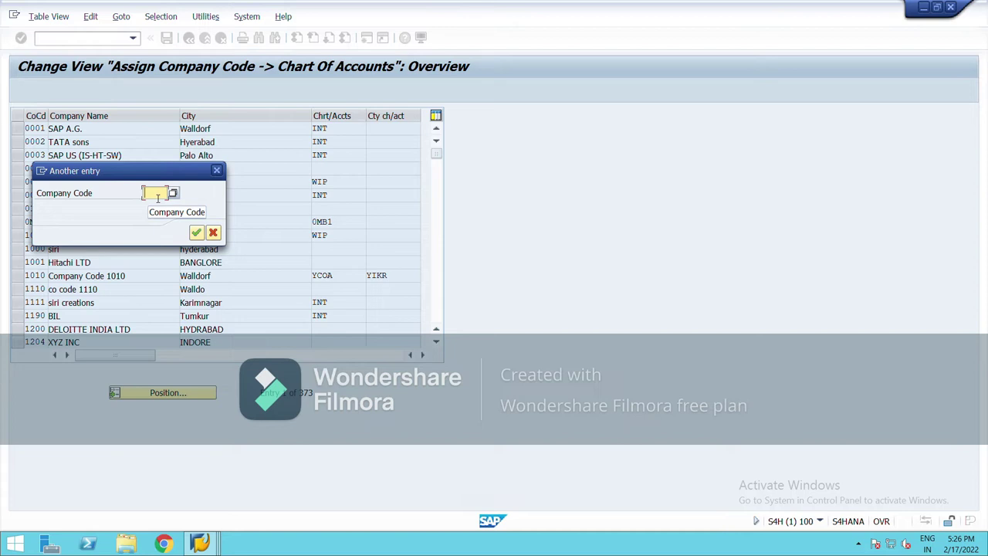
pyautogui.click(158, 197)
pyautogui.write('nvg1')
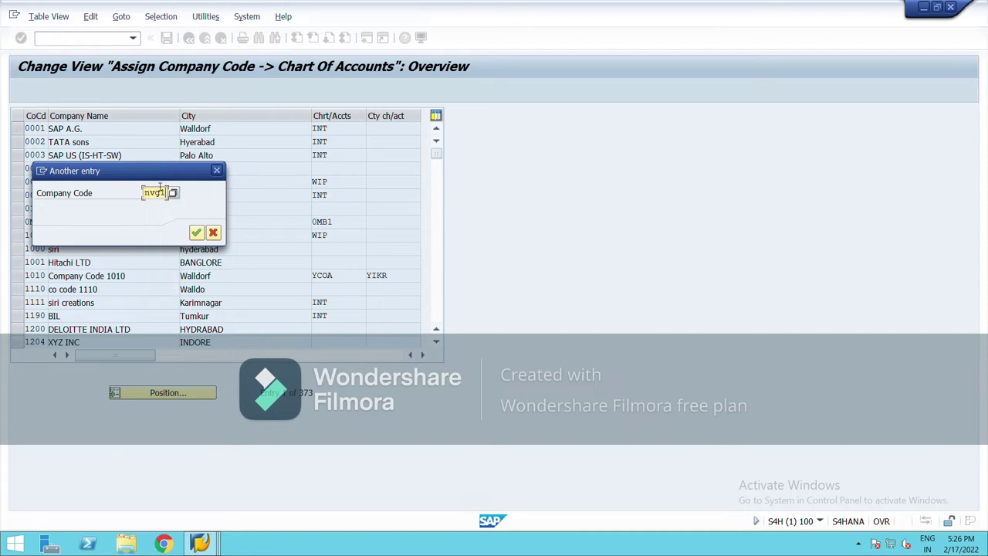
pyautogui.press('BackSpace')
pyautogui.press('BackSpace')
pyautogui.press('BackSpace')
pyautogui.press('BackSpace')
pyautogui.write('ncg1')
pyautogui.click(174, 219)
pyautogui.click(196, 232)
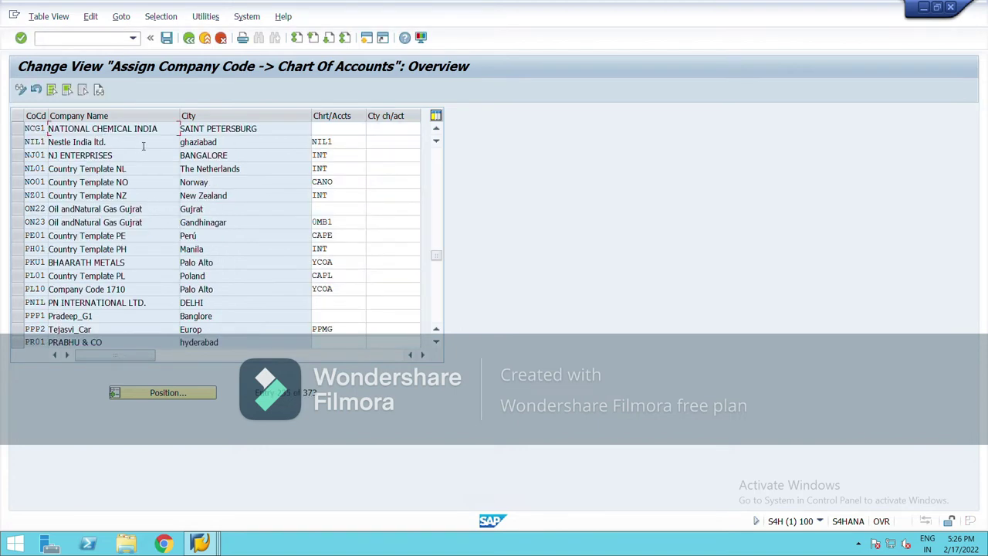
# Step: Assign chart of accounts NCG1 to company code NCG1, National Chemical India
pyautogui.click(357, 132)
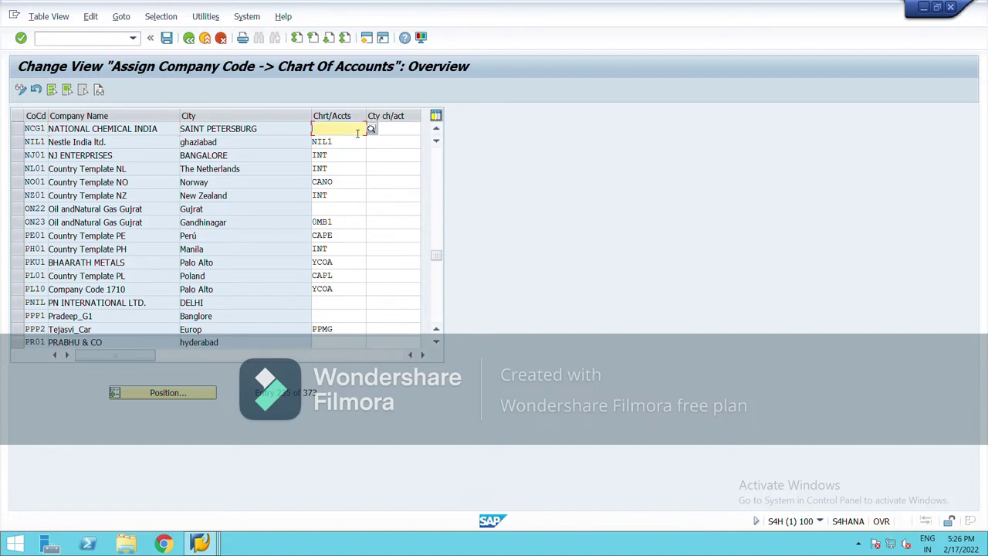
pyautogui.write('ncg1')
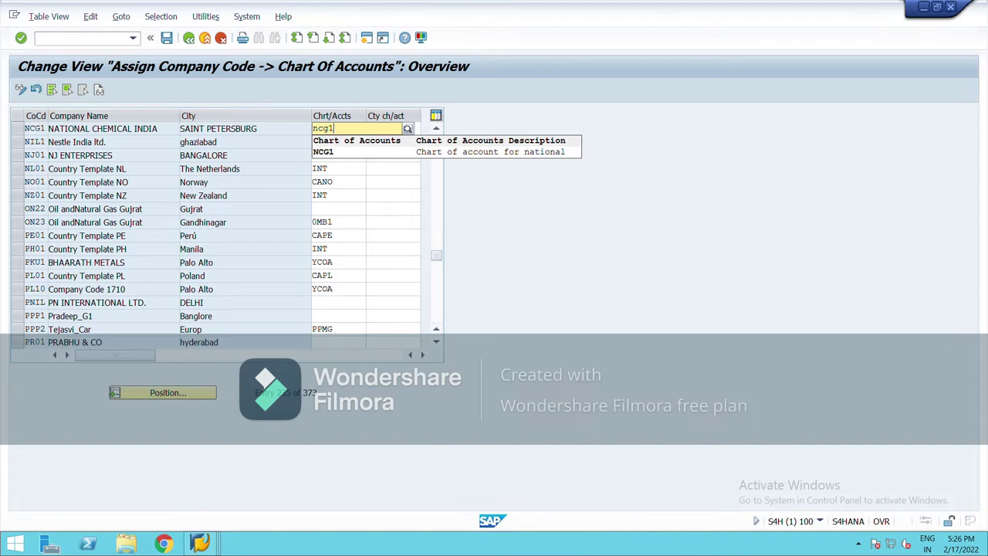
pyautogui.click(358, 158)
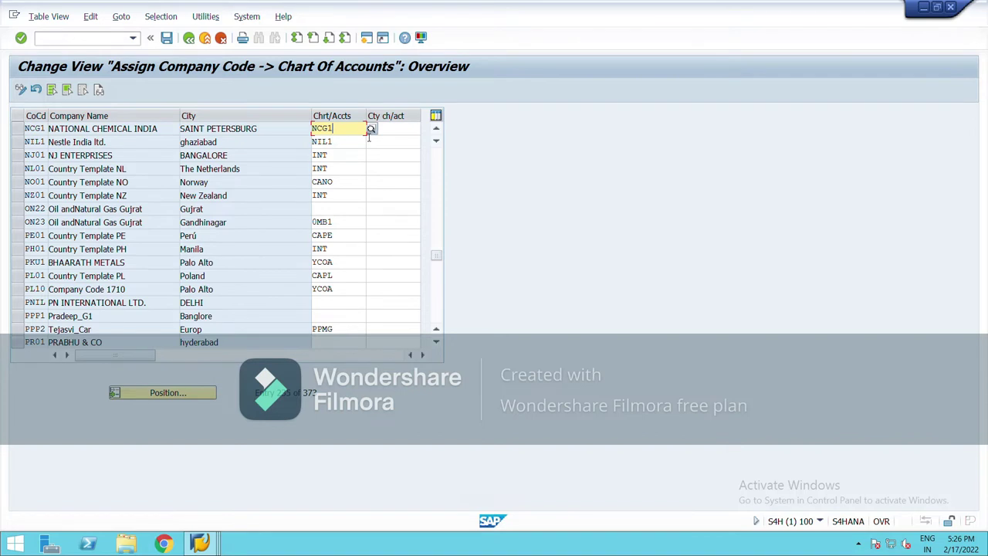
# Step: Save the company code assignment under a new customizing request described as "assign coa"
pyautogui.click(169, 41)
pyautogui.click(288, 234)
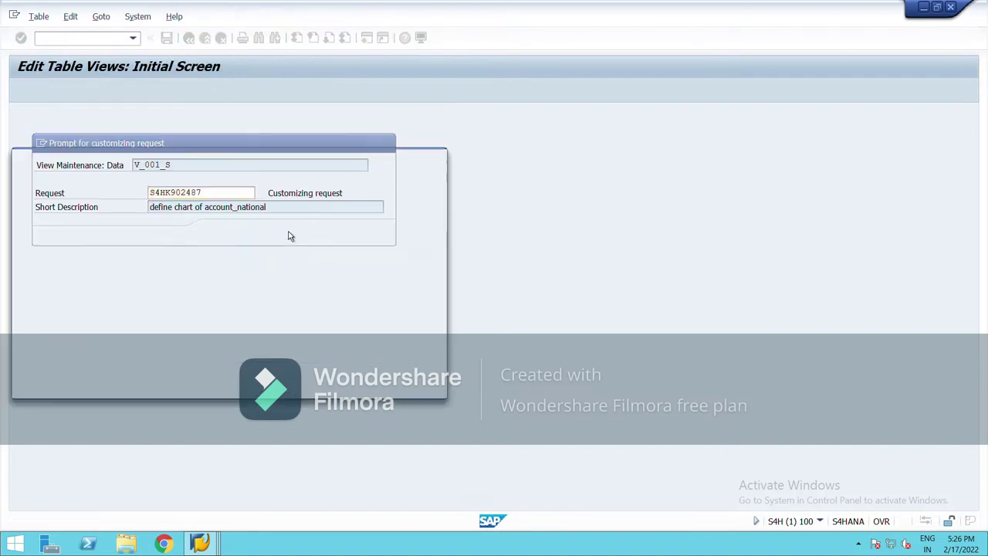
pyautogui.write('assign coa')
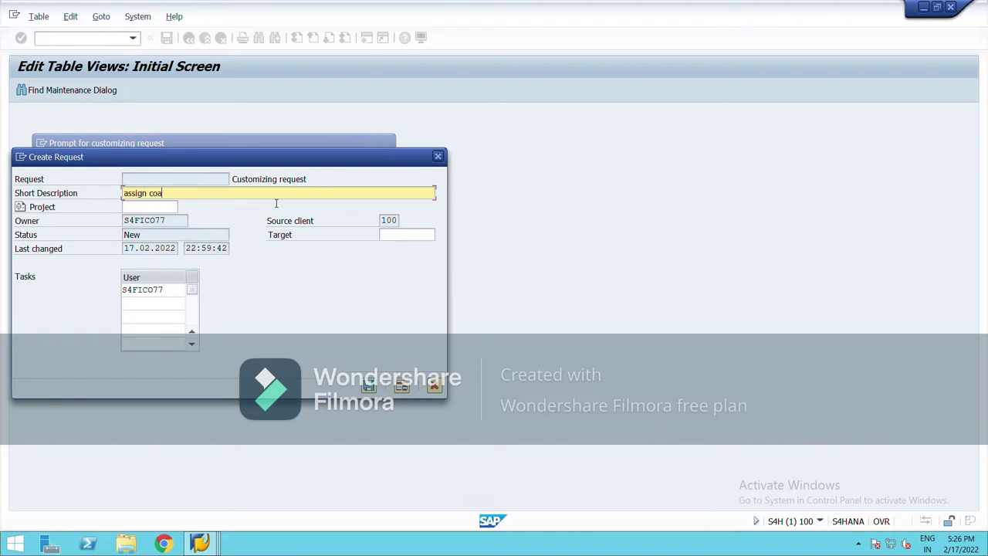
pyautogui.click(369, 385)
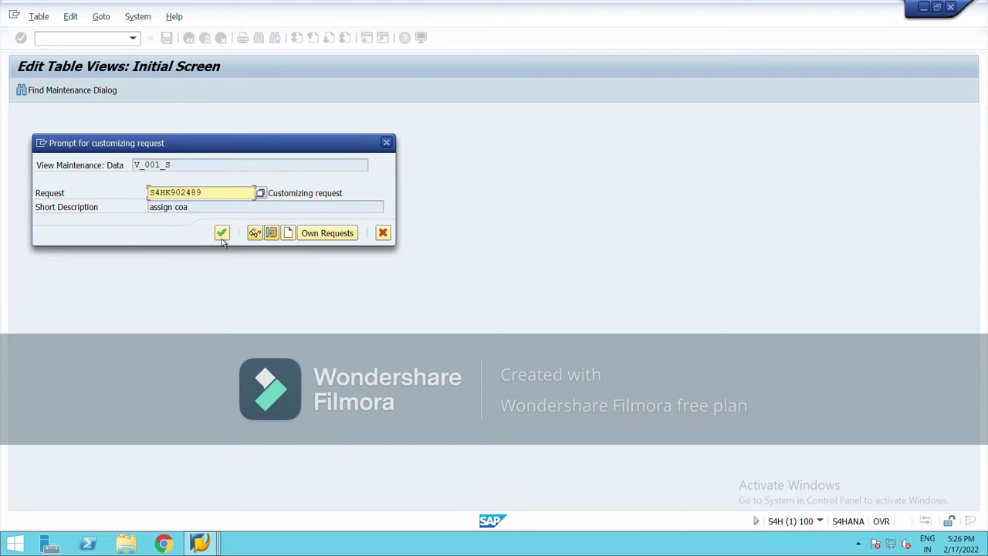
pyautogui.click(222, 236)
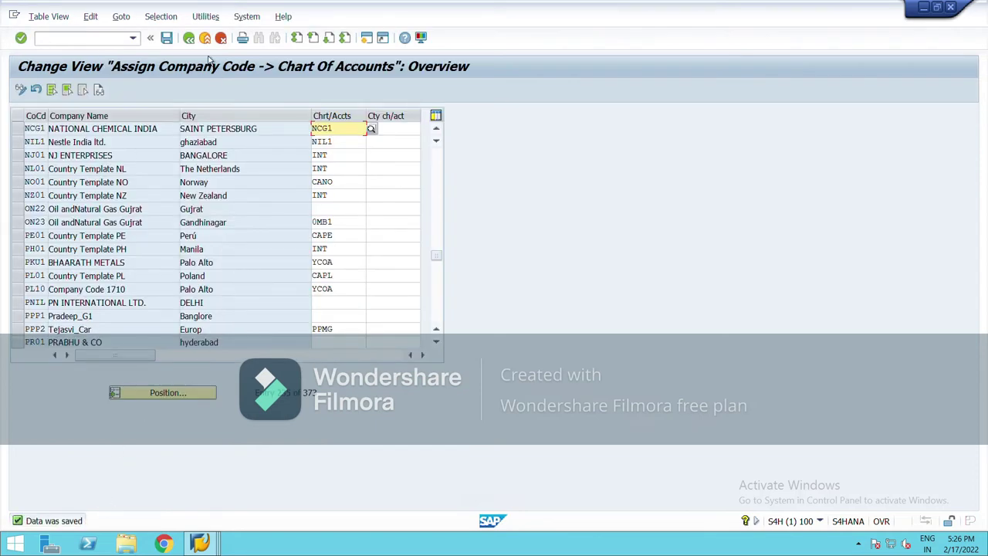
# Step: Return to the implementation guide and open Define Account Group
pyautogui.click(190, 40)
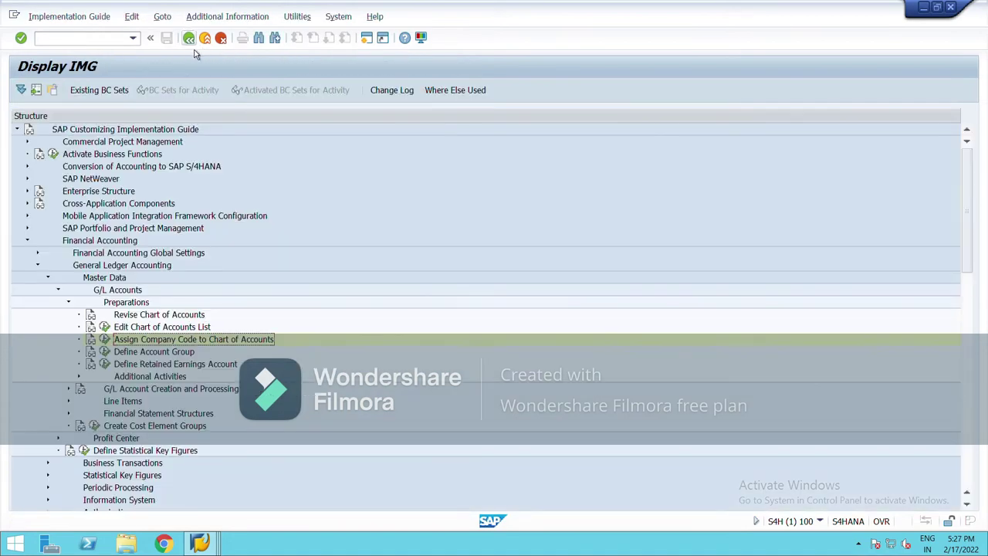
pyautogui.click(105, 351)
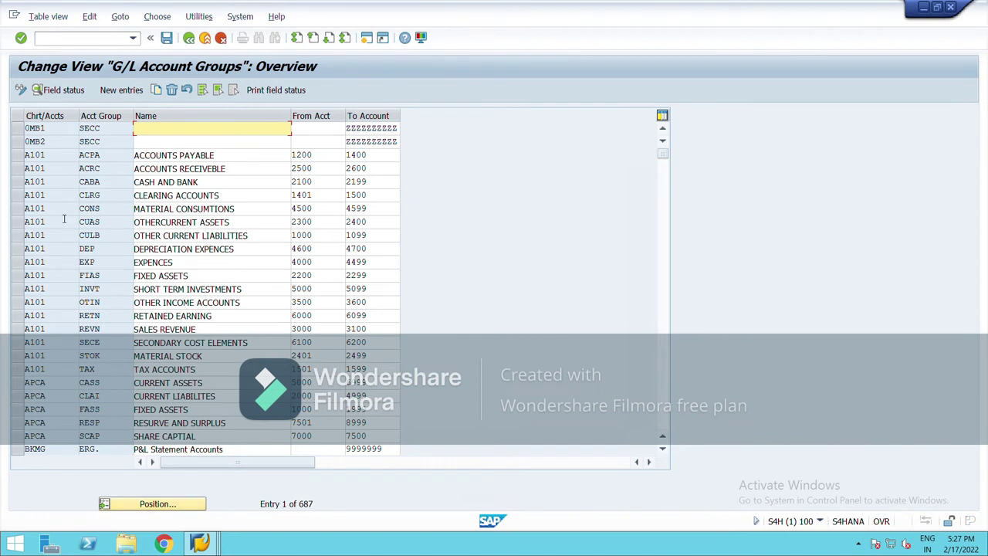
pyautogui.click(122, 90)
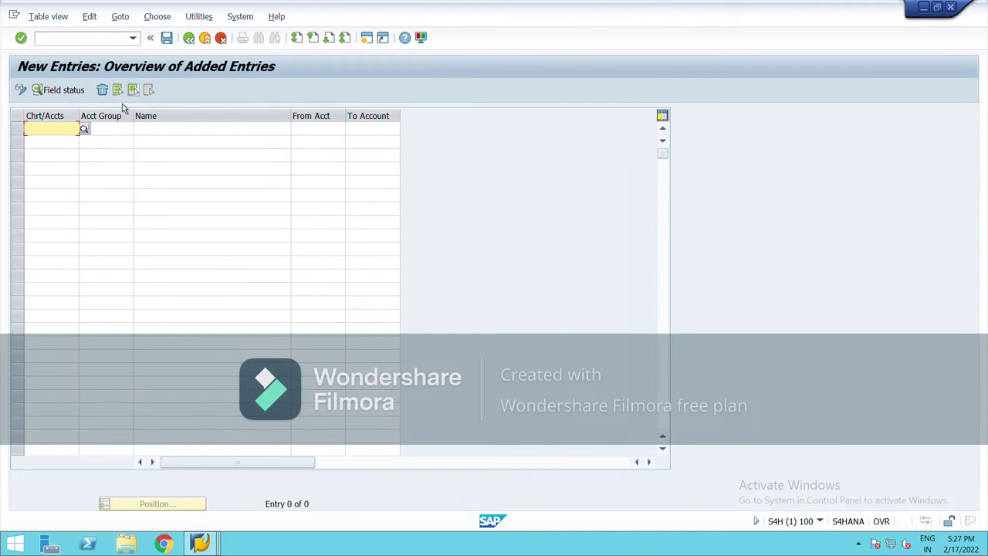
pyautogui.click(189, 38)
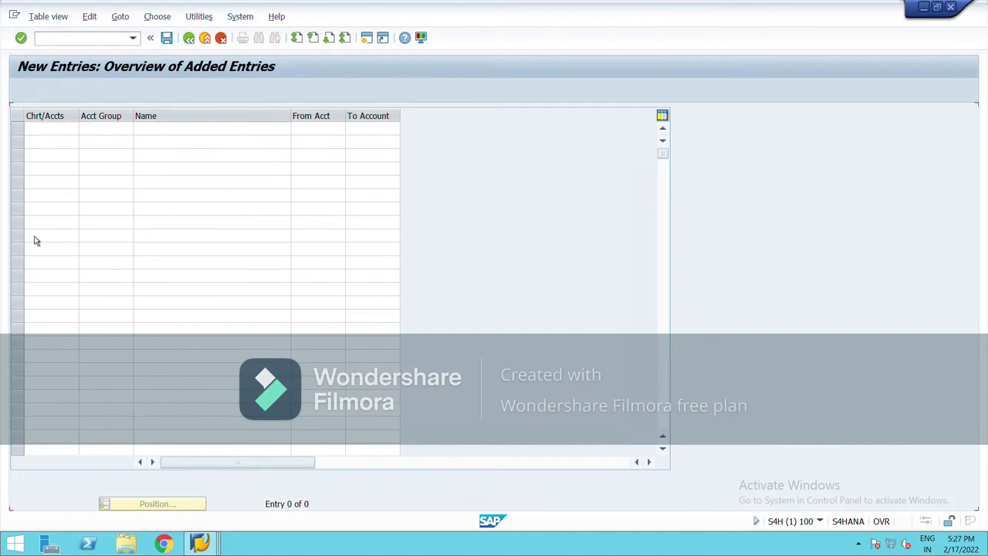
pyautogui.scroll(-10, 99, 307)
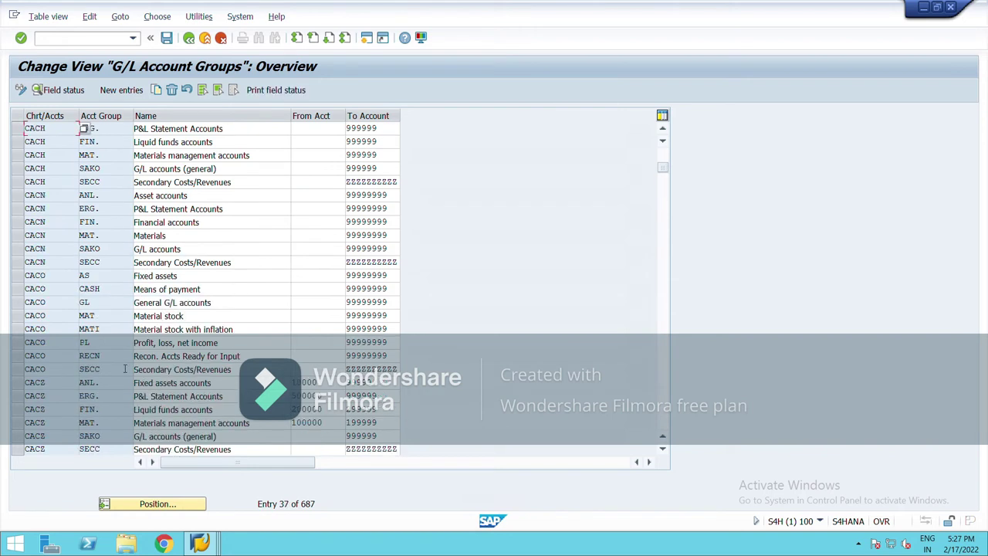
pyautogui.scroll(5, 130, 371)
# Step: Start new G/L account group entries with group ASST, named "assets", for chart of accounts NCG1
pyautogui.click(122, 89)
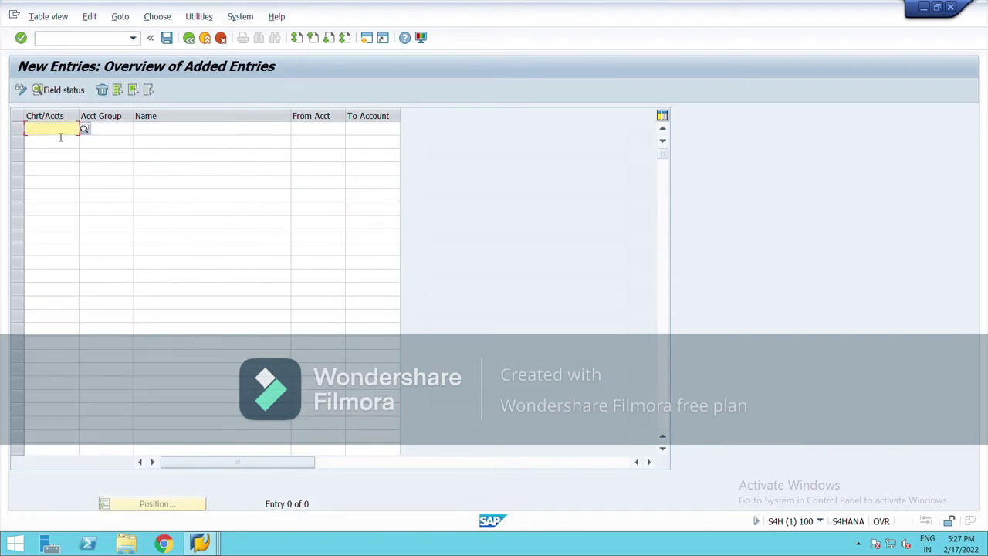
pyautogui.write('ncg')
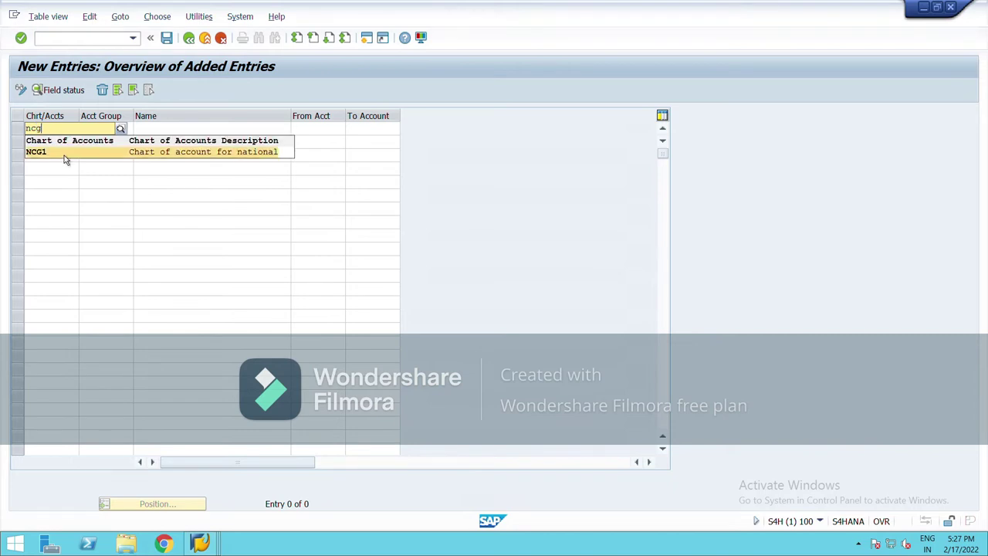
pyautogui.click(64, 155)
pyautogui.click(113, 137)
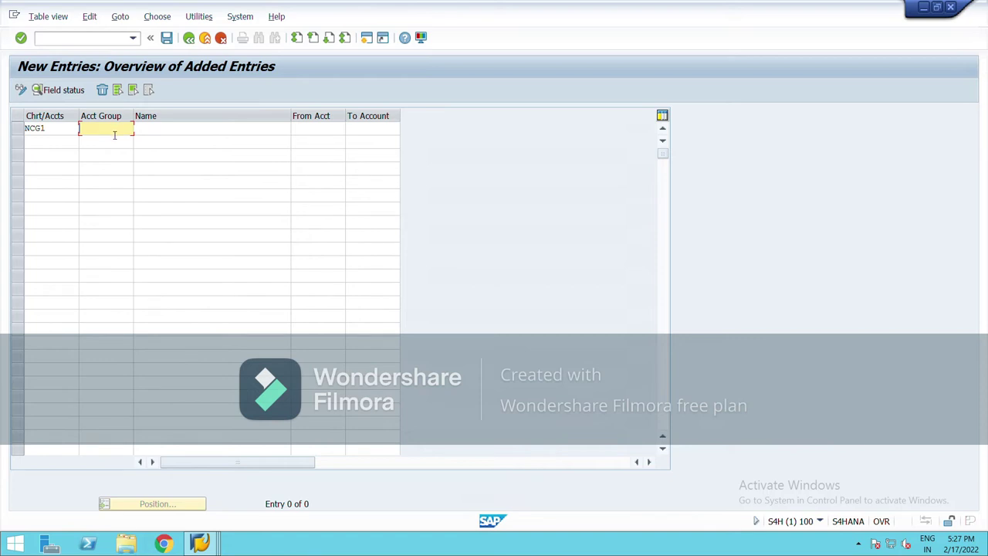
pyautogui.write('asst')
pyautogui.press('Tab')
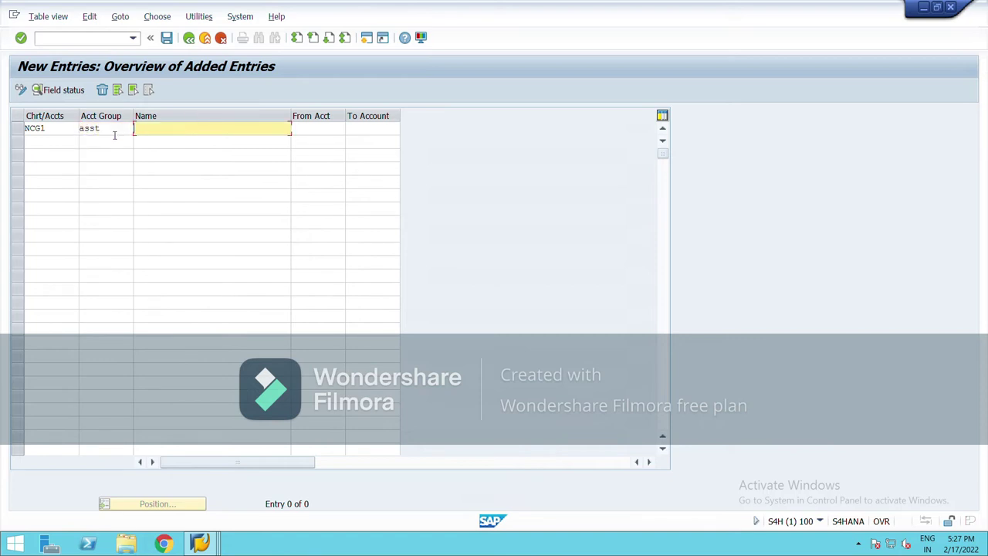
pyautogui.write('assets')
pyautogui.press('Tab')
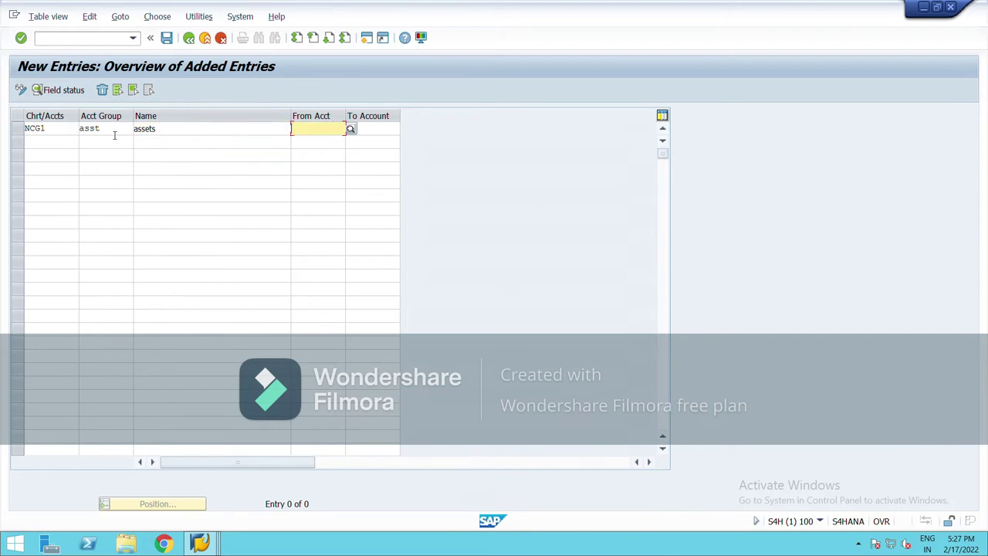
# Step: Set the assets group's account number range from 100000 to 199999
pyautogui.write('1')
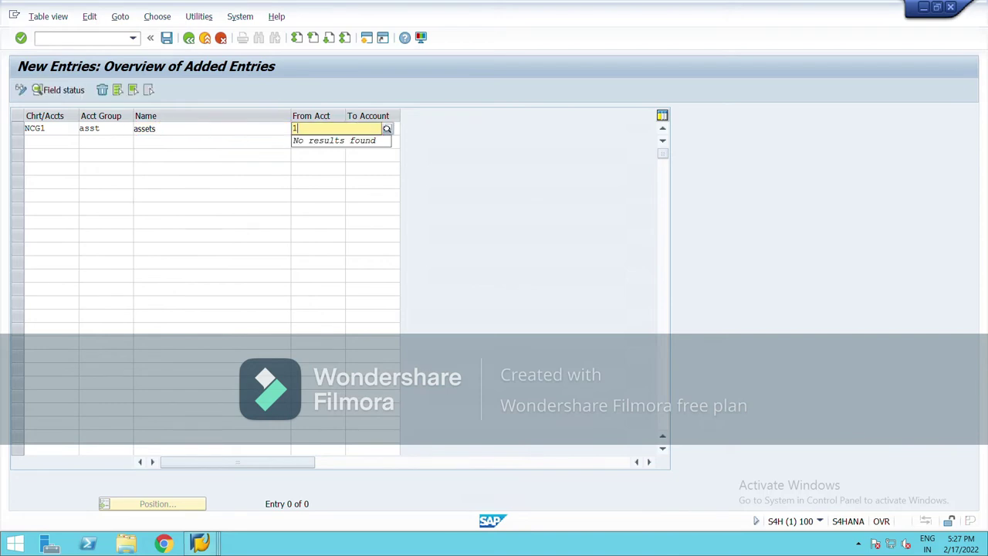
pyautogui.write('00000')
pyautogui.press('Tab')
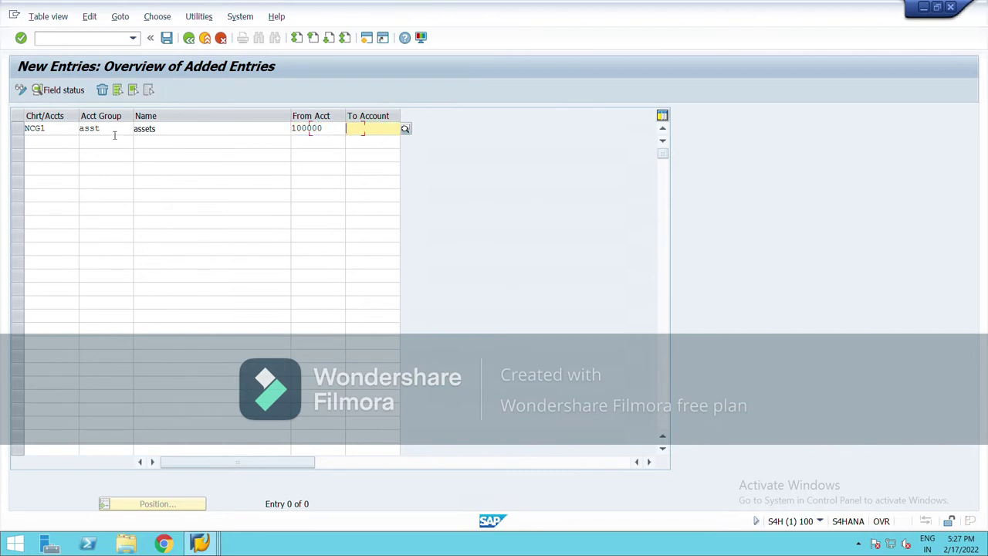
pyautogui.write('199999')
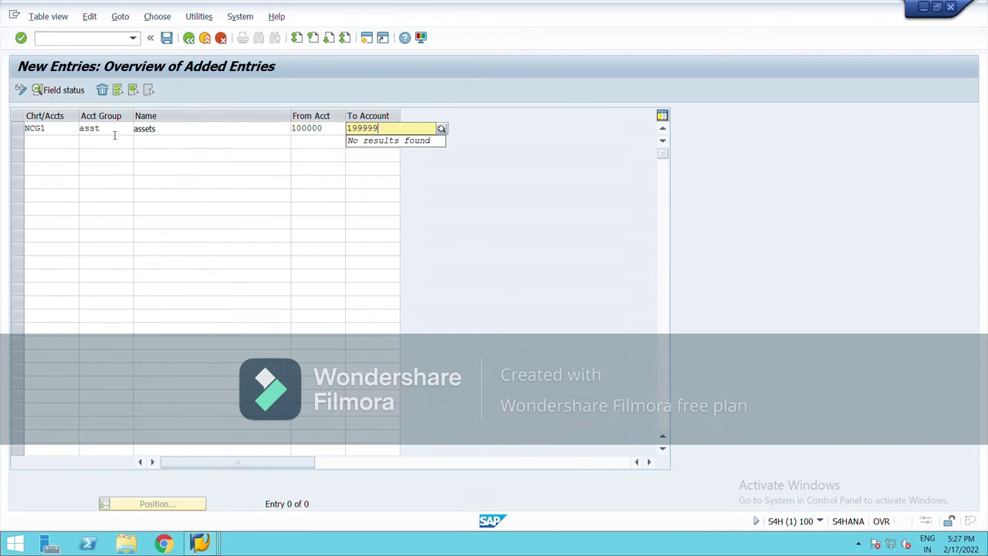
pyautogui.press('Tab')
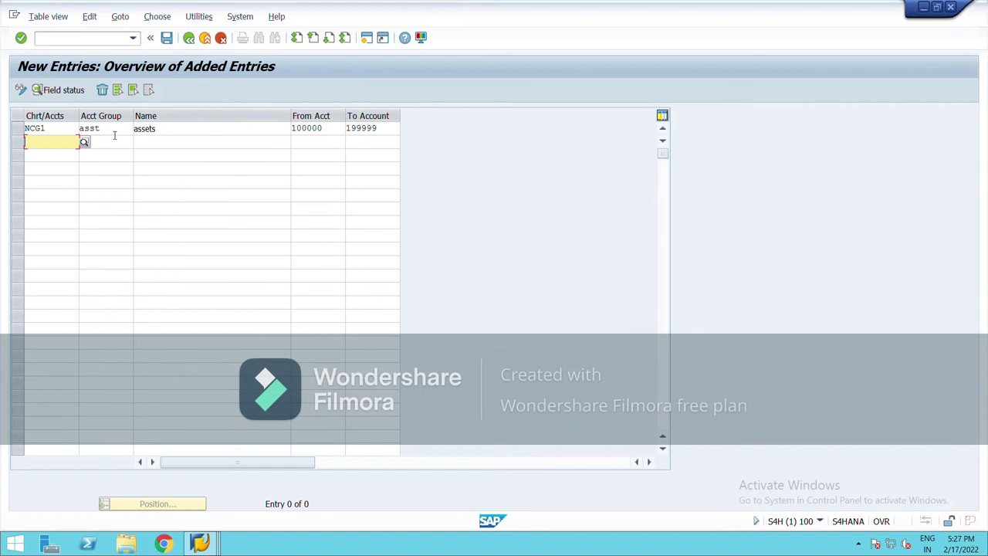
# Step: Add account group LIAB, named "liabilities", for chart of accounts NCG1 in the second row
pyautogui.write('ncg')
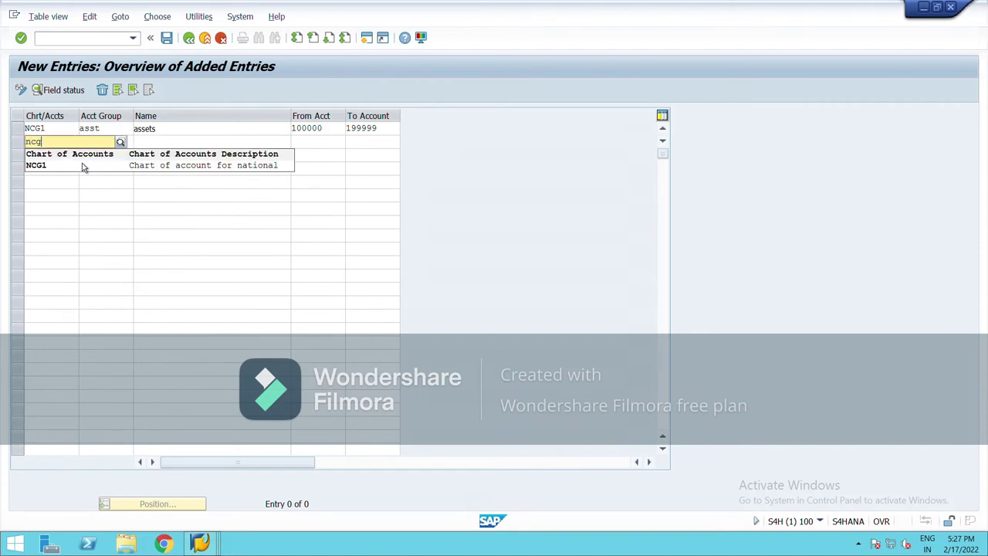
pyautogui.click(77, 165)
pyautogui.click(101, 145)
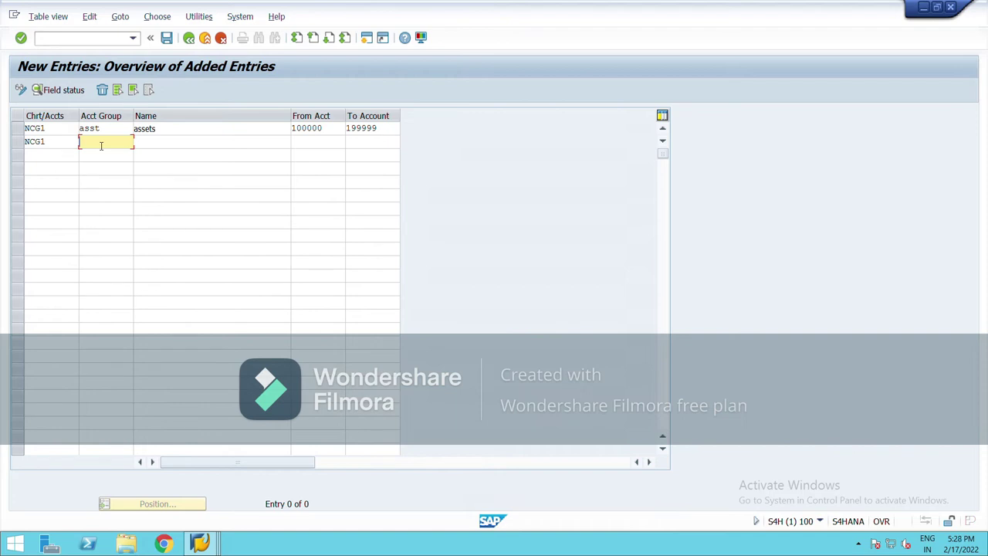
pyautogui.write('liab')
pyautogui.press('Tab')
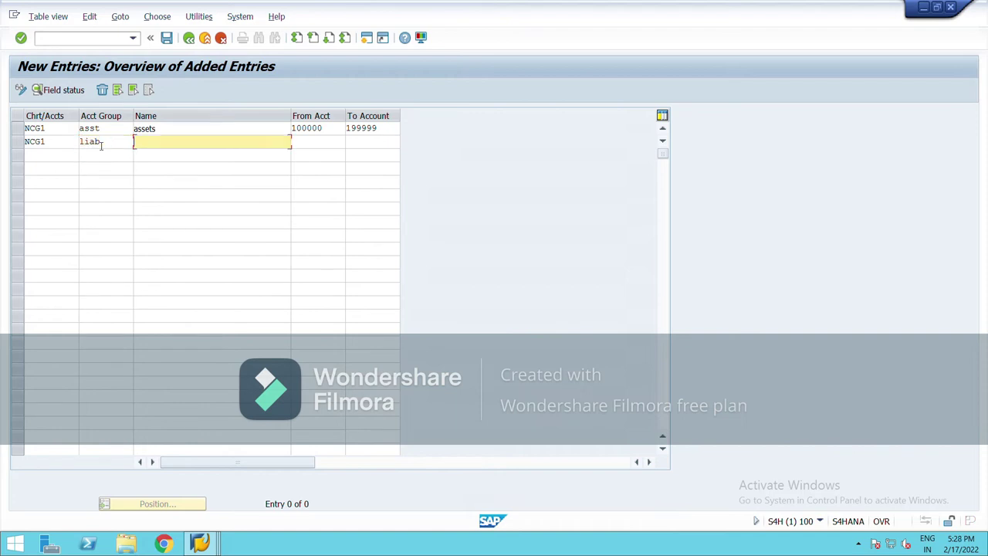
pyautogui.write('liabilitu')
pyautogui.press('BackSpace')
pyautogui.press('Down')
pyautogui.press('Return')
pyautogui.press('Tab')
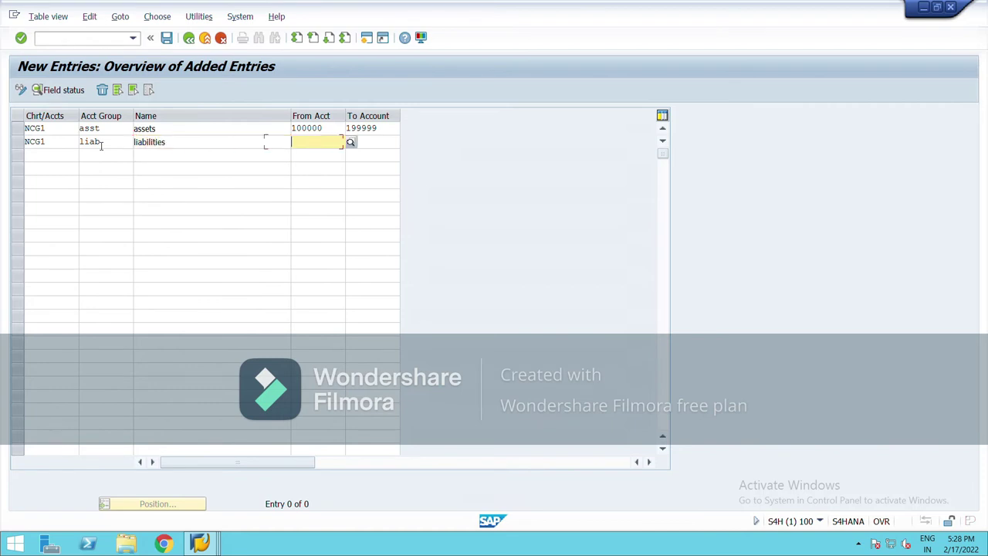
# Step: Set the liabilities group's account number range from 200000 to 299999
pyautogui.write('200000')
pyautogui.press('Tab')
pyautogui.write('299999')
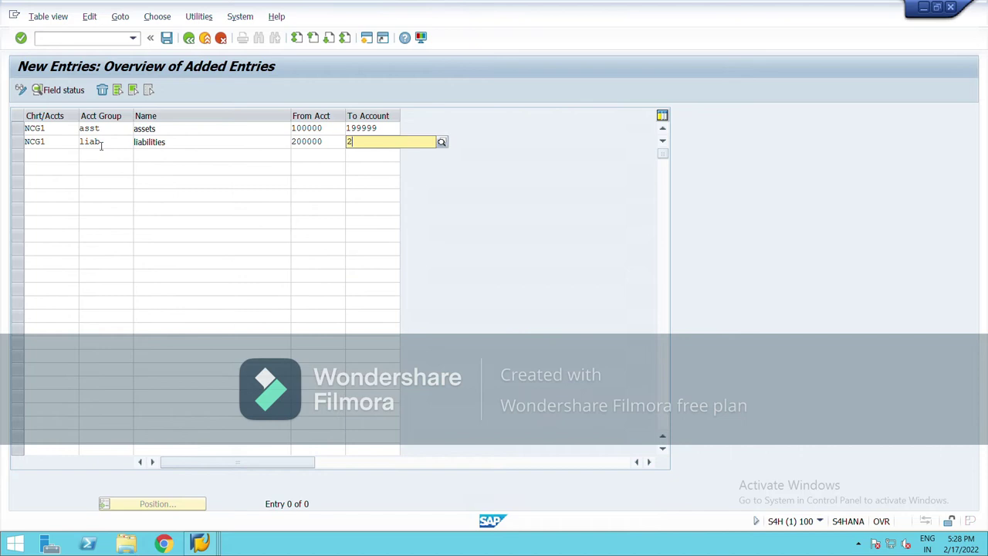
pyautogui.press('Tab')
# Step: Add account group EXP, named "expense", for chart of accounts NCG1 in the third row
pyautogui.write('NCG1')
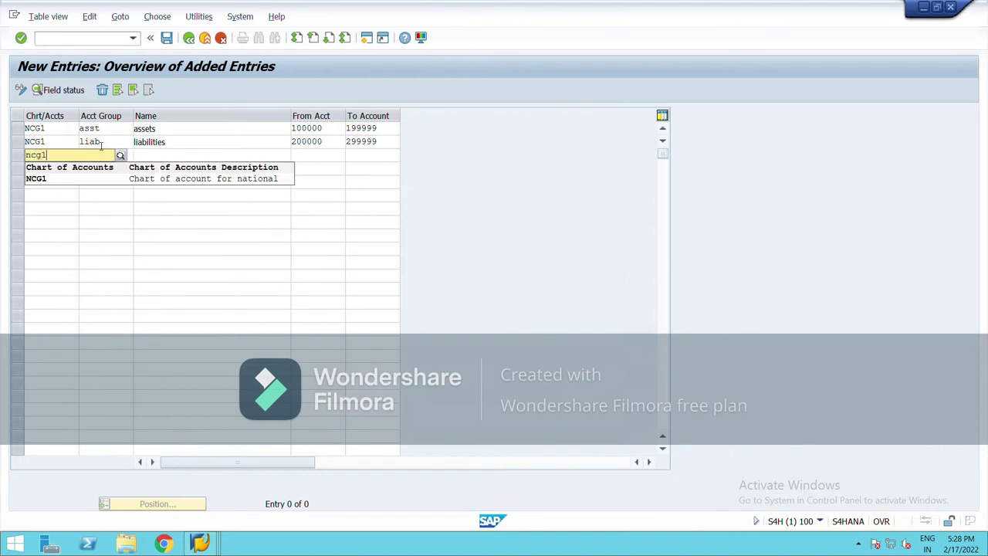
pyautogui.press('Down')
pyautogui.press('Return')
pyautogui.press('Tab')
pyautogui.press('Down')
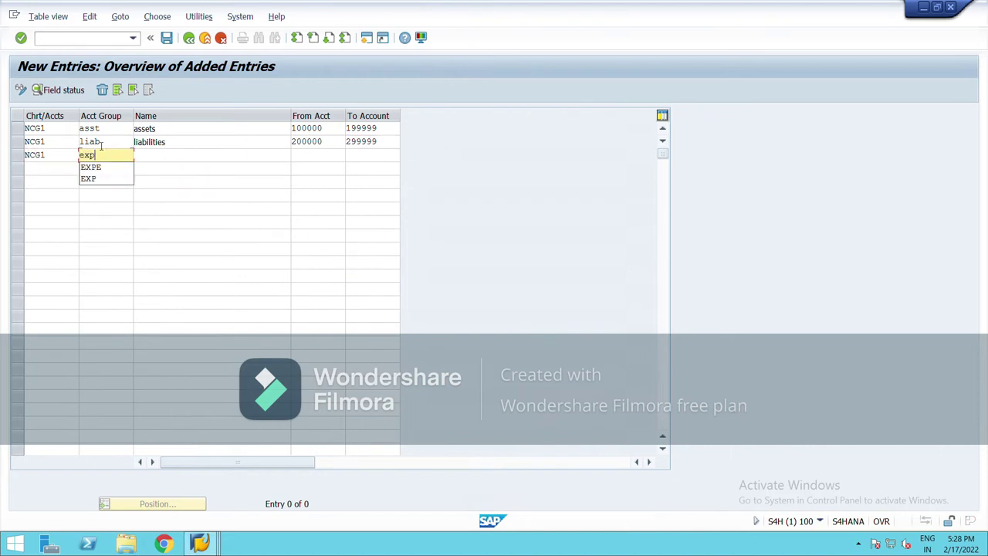
pyautogui.press('Return')
pyautogui.press('Tab')
pyautogui.write('expe')
pyautogui.press('Down')
pyautogui.press('Return')
pyautogui.press('Tab')
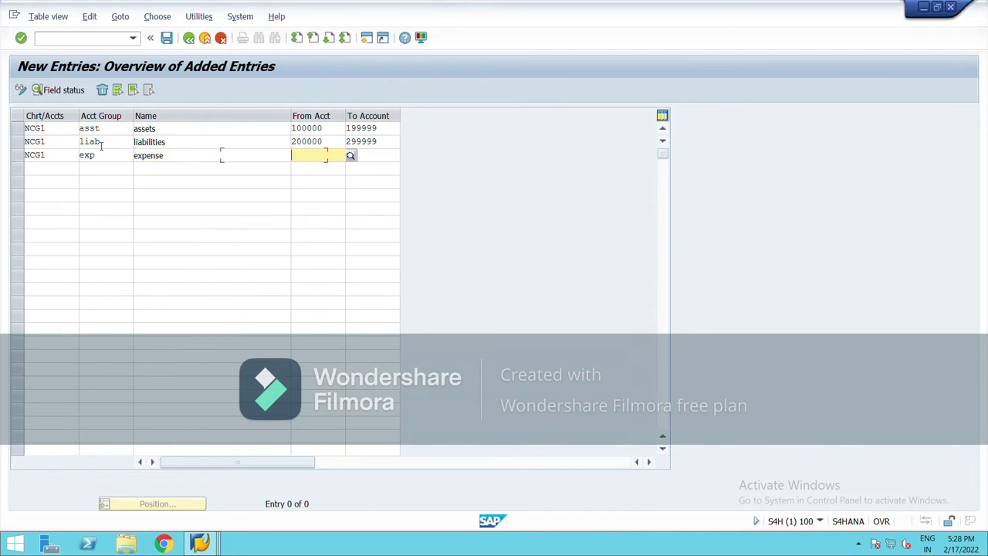
# Step: Set the expense group's account number range from 300000 to 399999
pyautogui.write('300000')
pyautogui.press('Tab')
pyautogui.write('399999')
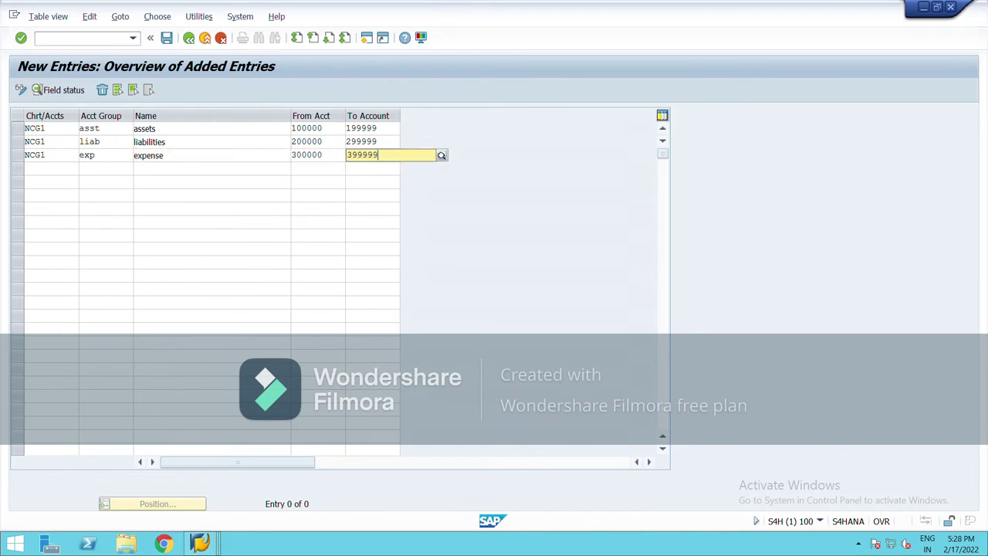
pyautogui.press('Tab')
# Step: Add account group REVN, named "Revenue", for chart of accounts NCG1 in the fourth row
pyautogui.write('ncg1')
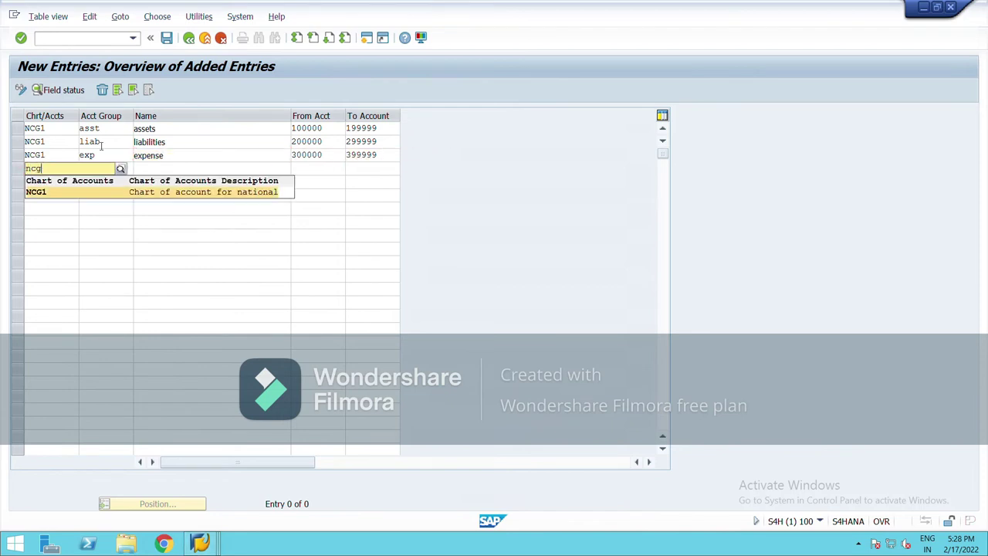
pyautogui.press('Down')
pyautogui.press('Return')
pyautogui.press('Tab')
pyautogui.write('revn')
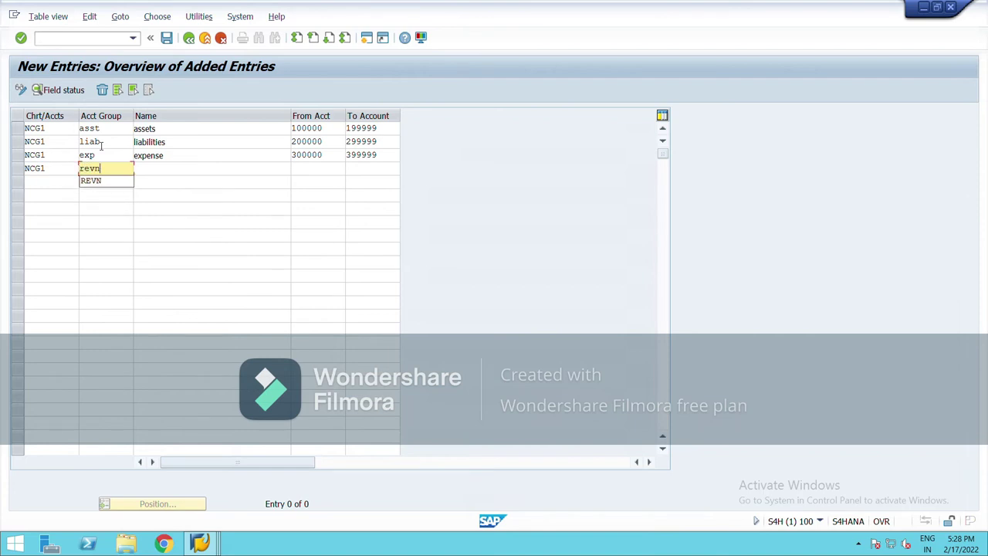
pyautogui.press('Tab')
pyautogui.write('reve')
pyautogui.press('Down')
pyautogui.press('Down')
pyautogui.press('Return')
pyautogui.press('Tab')
# Step: Set the revenue group's account number range from 400000 to 499999 and confirm the entries
pyautogui.write('400000')
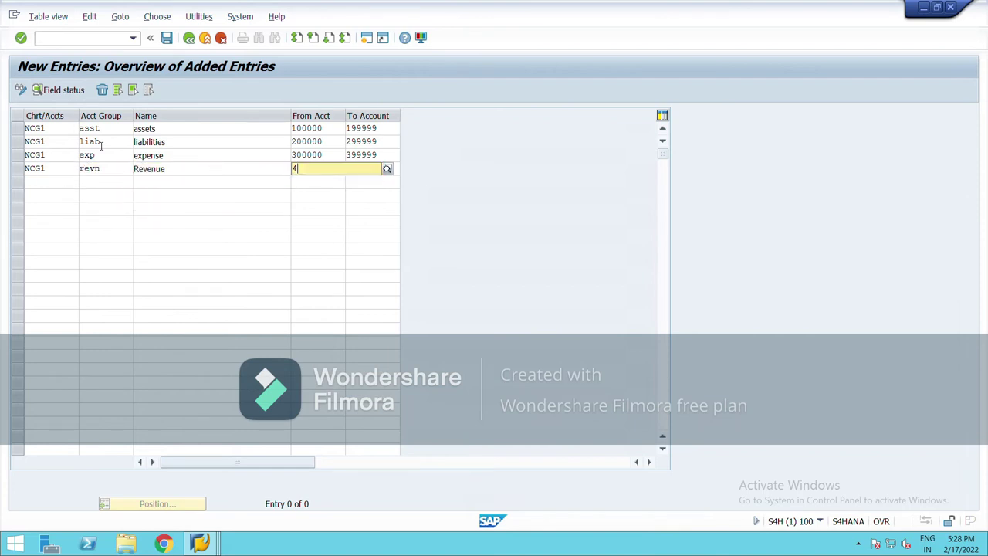
pyautogui.press('Tab')
pyautogui.write('499999')
pyautogui.press('Return')
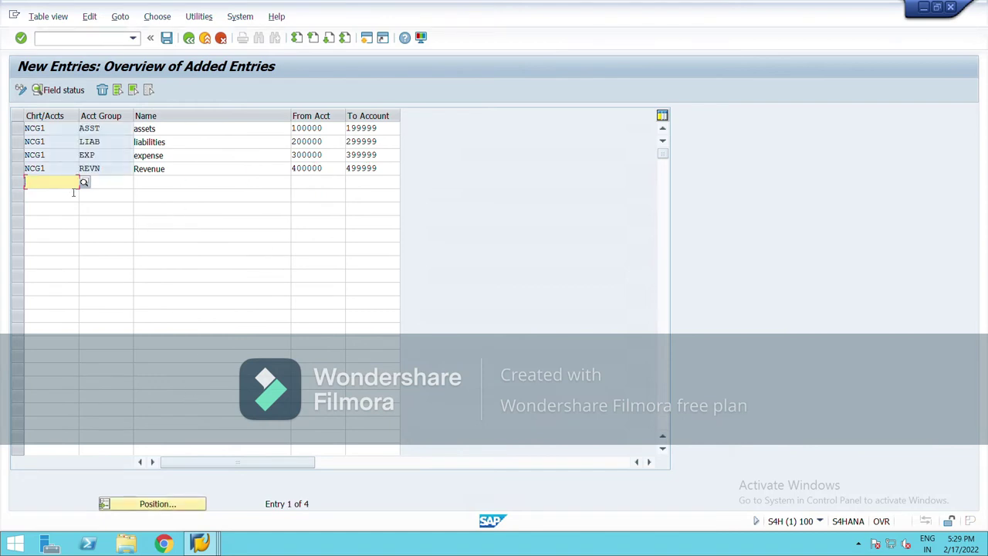
# Step: Add account group SCE, named "secondary cost elements", for chart of accounts NCG1 in the fifth row
pyautogui.write('NCG1')
pyautogui.press('Tab')
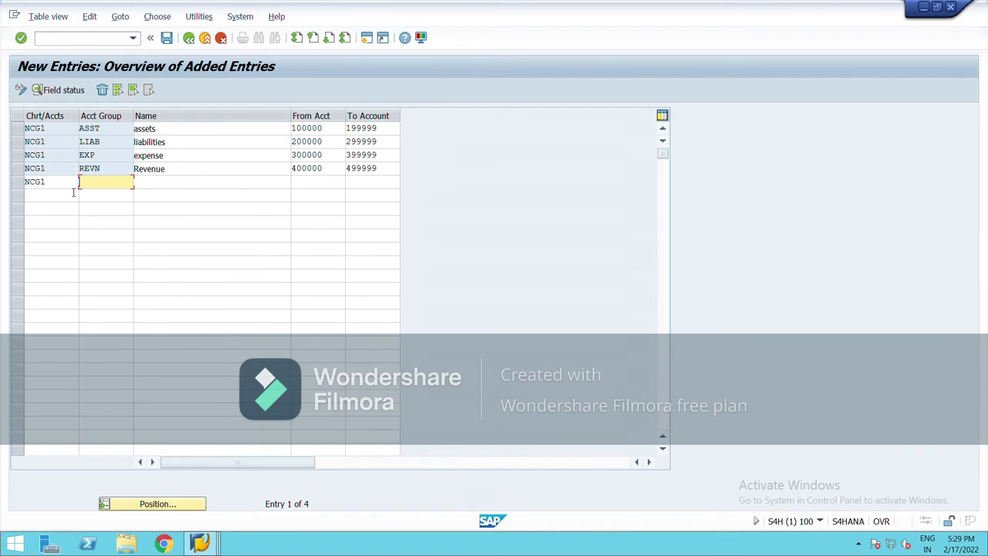
pyautogui.write('s')
pyautogui.press('Down')
pyautogui.press('Down')
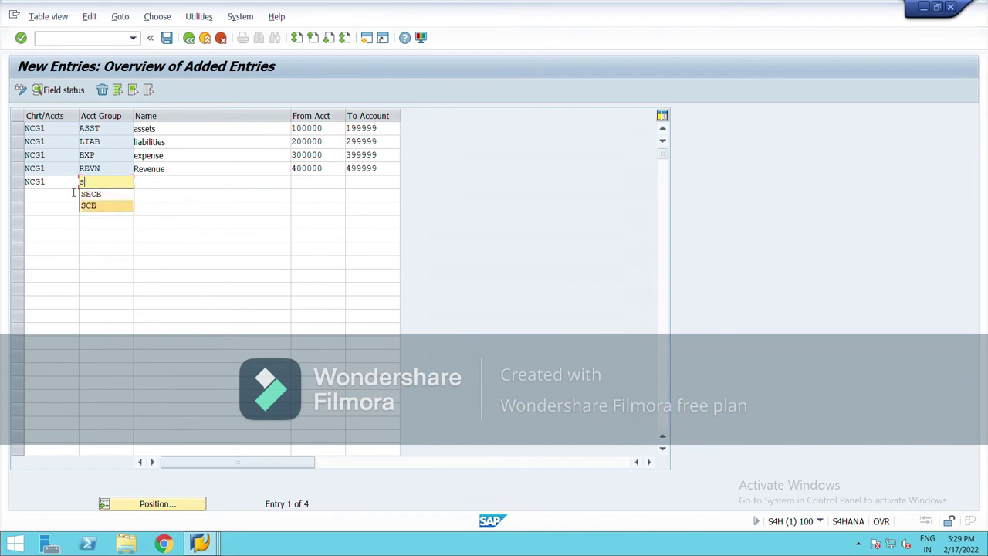
pyautogui.press('Return')
pyautogui.press('Tab')
pyautogui.write('seconf')
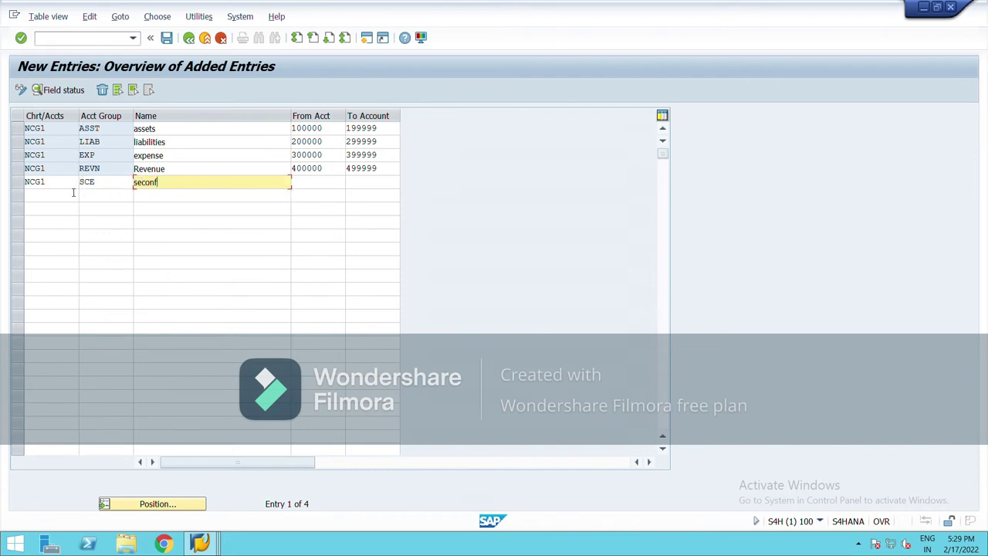
pyautogui.press('BackSpace')
pyautogui.press('Down')
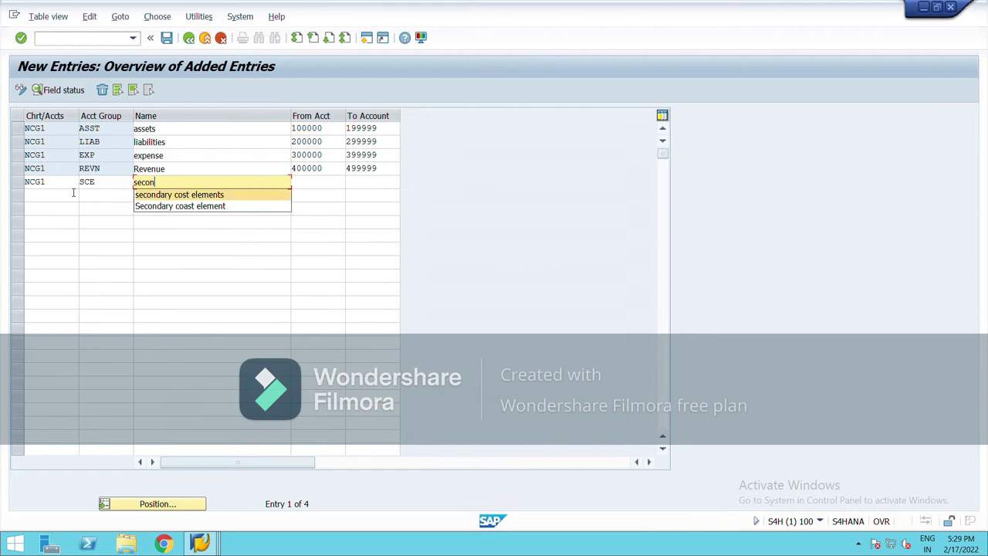
pyautogui.press('Return')
pyautogui.press('Tab')
# Step: Set the secondary cost elements group's account number range from 500000 to 599999 and confirm the entry
pyautogui.write('500000')
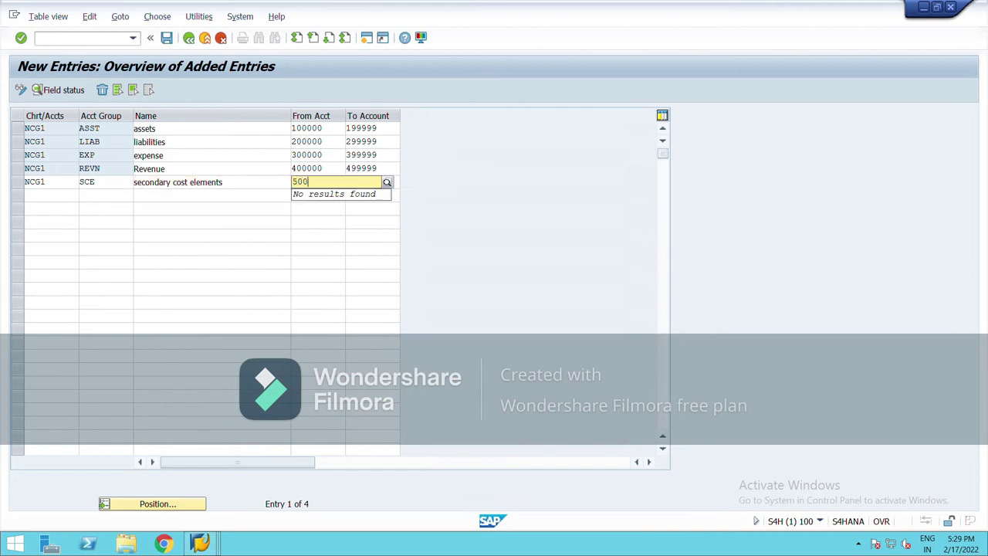
pyautogui.press('Tab')
pyautogui.write('599999')
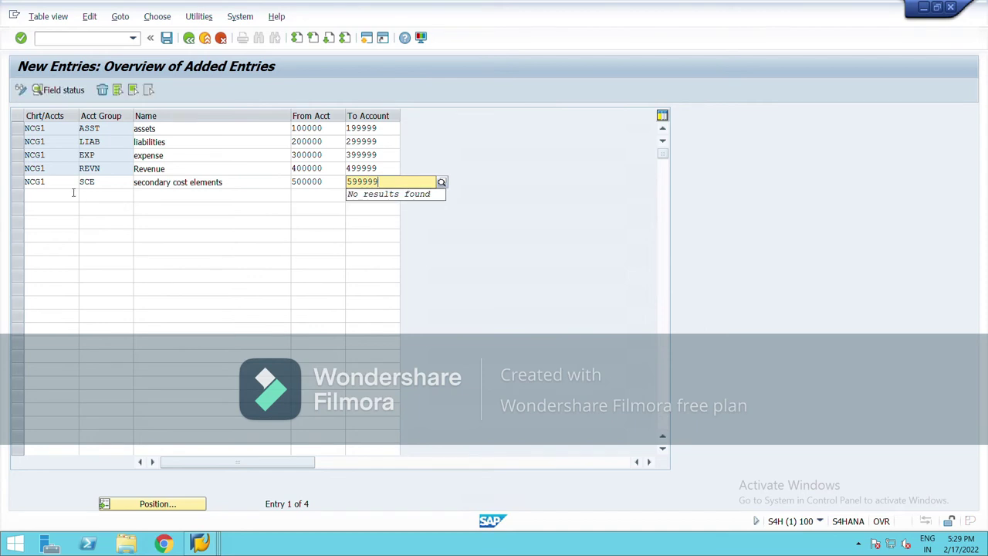
pyautogui.click(73, 193)
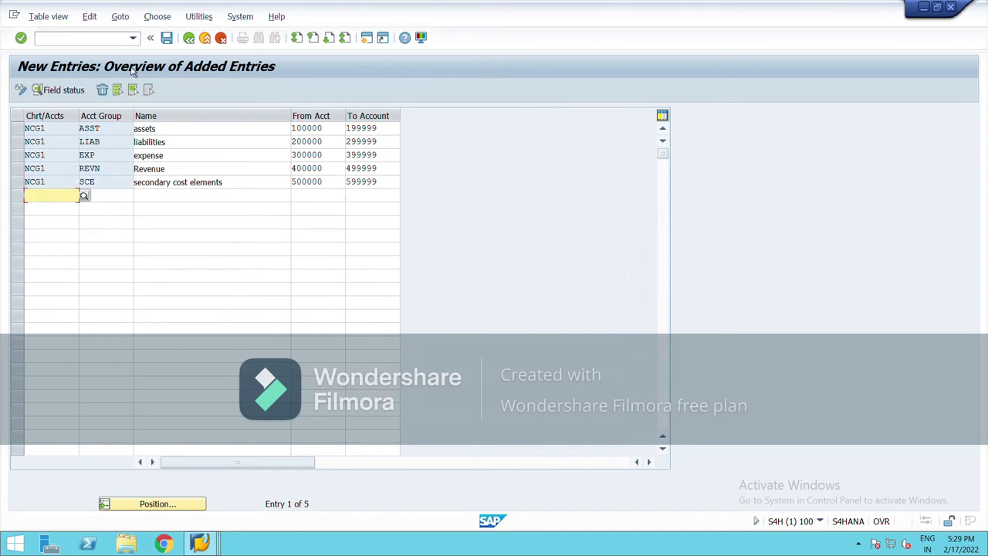
# Step: Save the account groups under a new customizing request described as "define account group_national" and return to the implementation guide
pyautogui.click(169, 44)
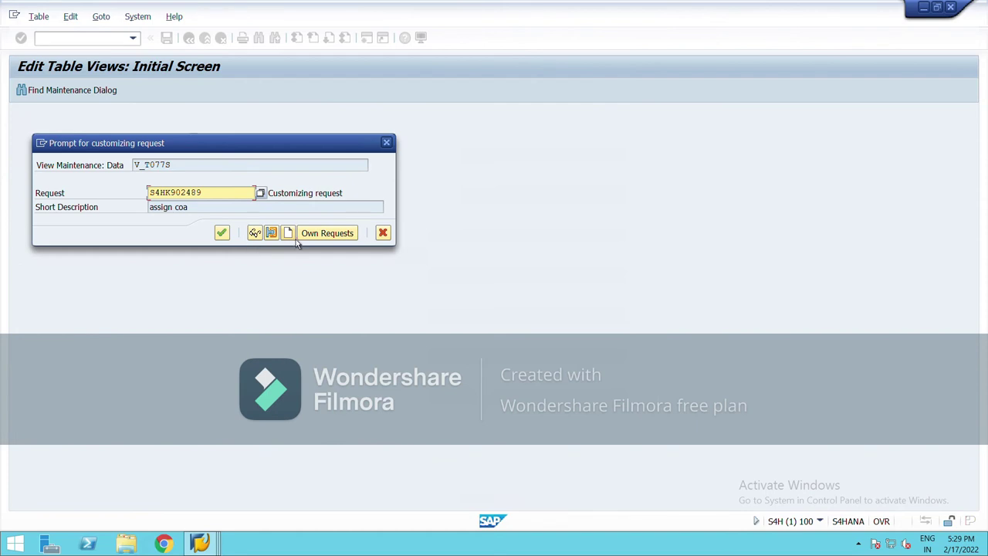
pyautogui.click(288, 233)
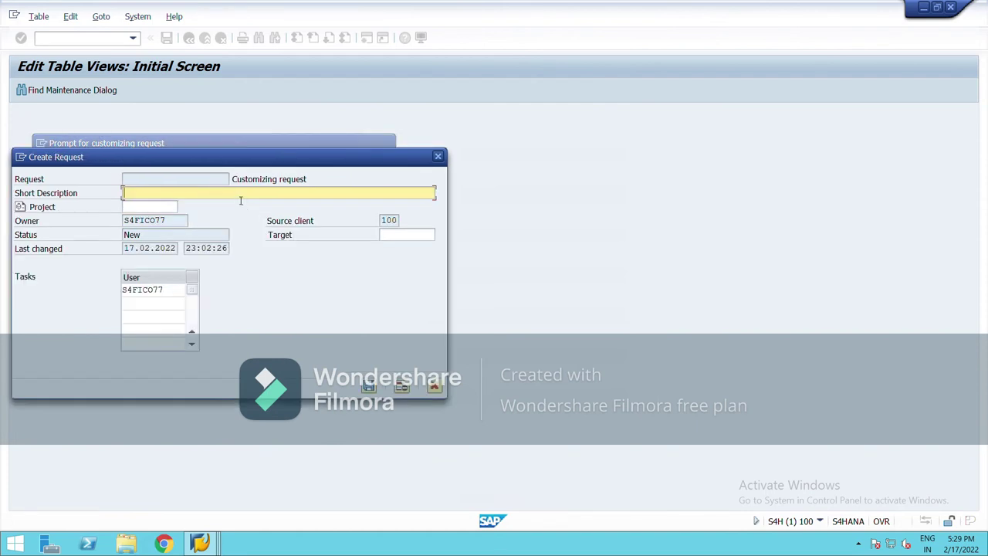
pyautogui.write('define account group_national')
pyautogui.click(367, 386)
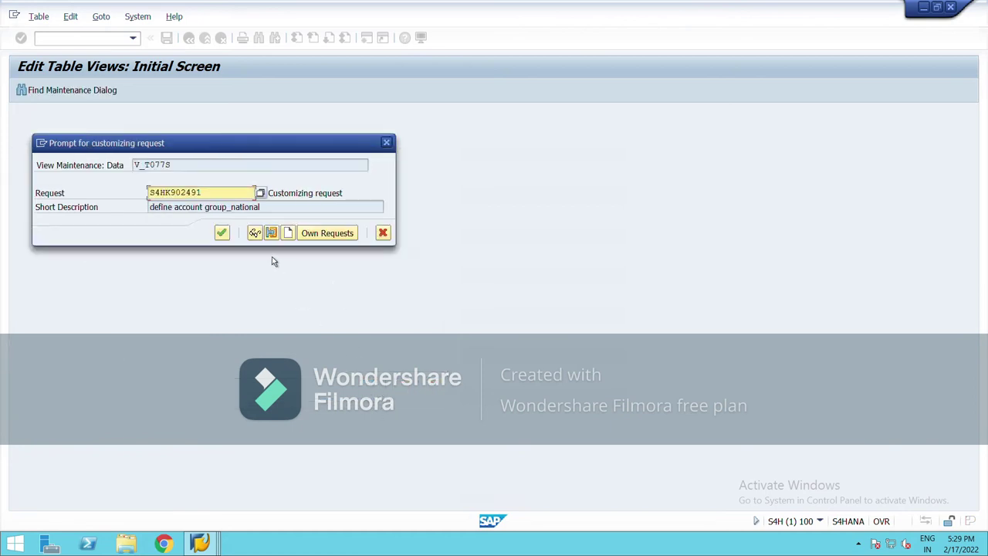
pyautogui.click(221, 232)
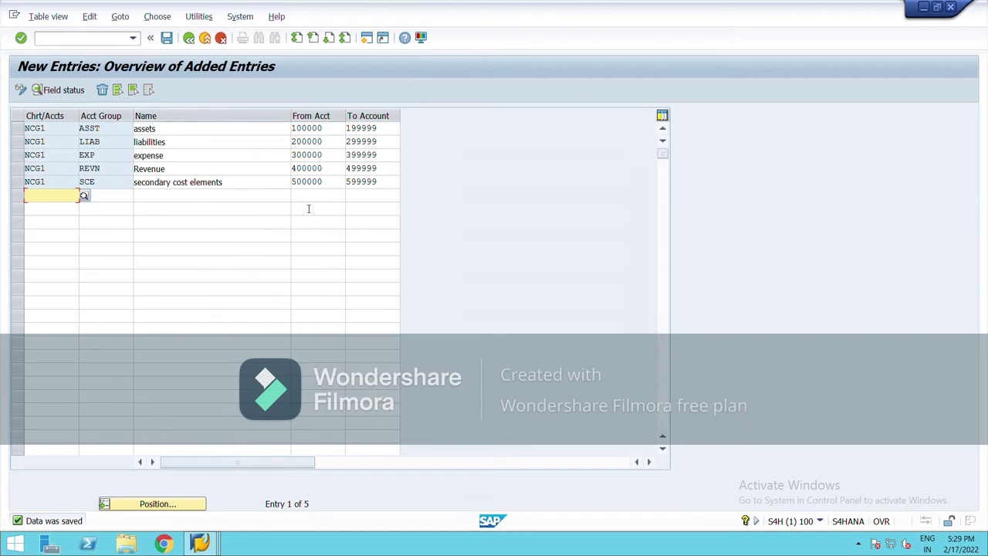
pyautogui.click(193, 43)
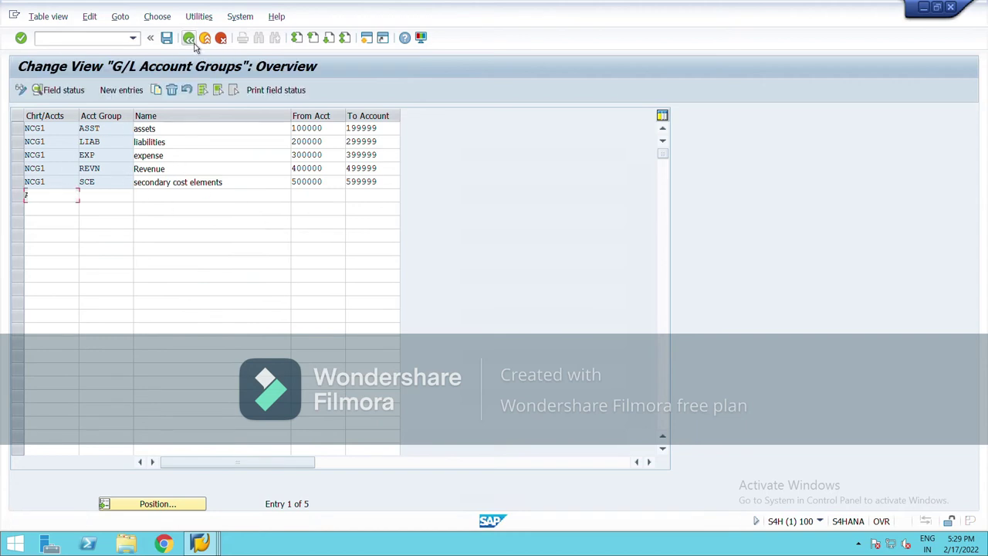
pyautogui.click(196, 44)
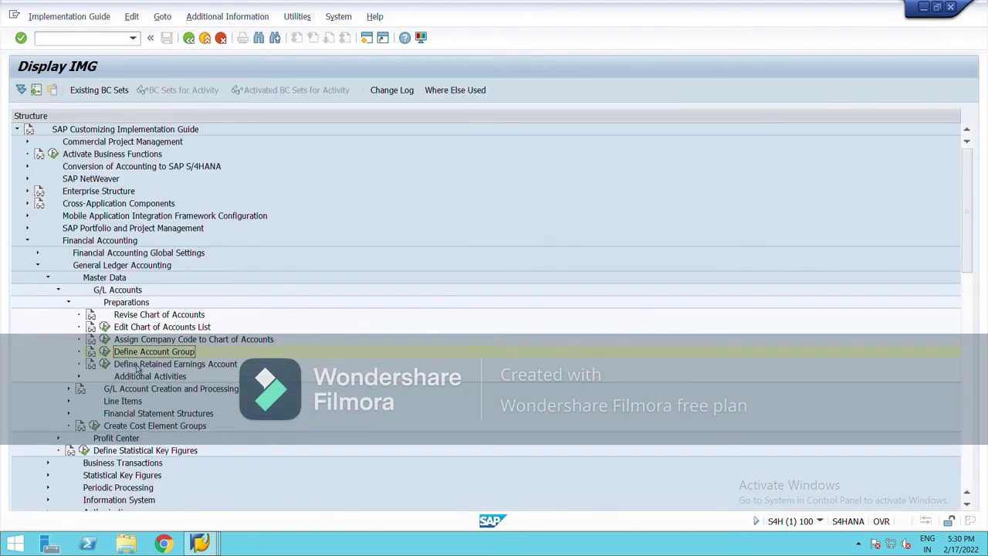
# Step: Open the Define Retained Earnings Account activity for chart of accounts NCG1
pyautogui.click(105, 364)
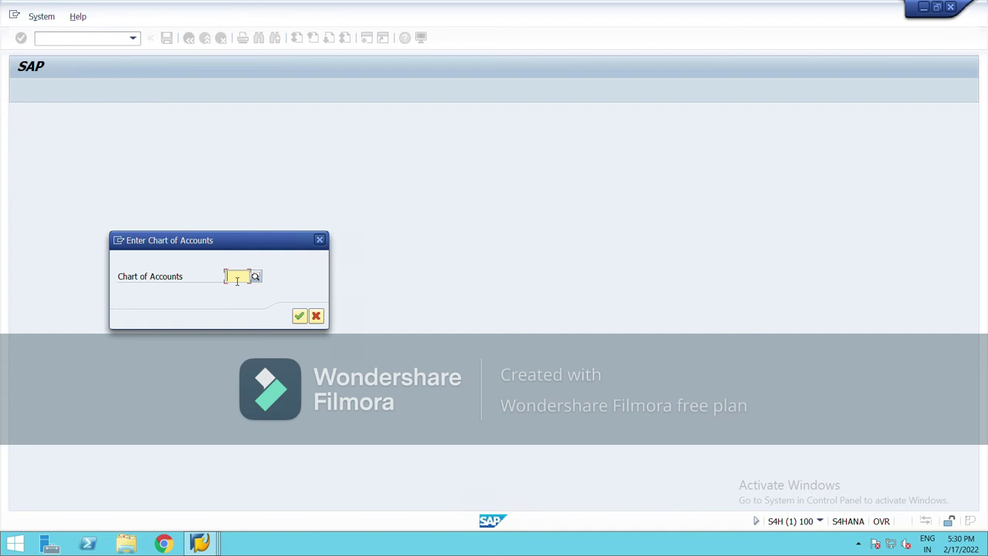
pyautogui.write('ncg1')
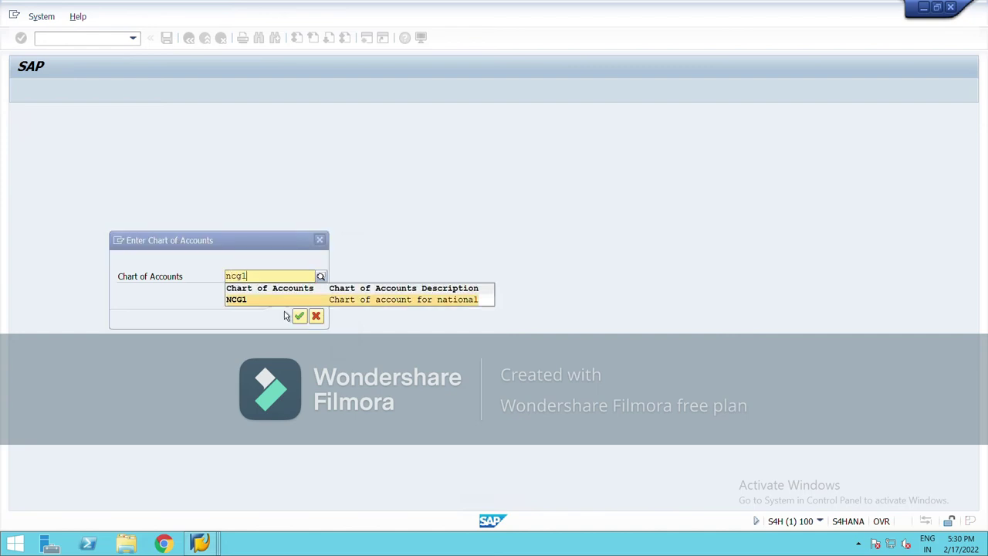
pyautogui.click(298, 316)
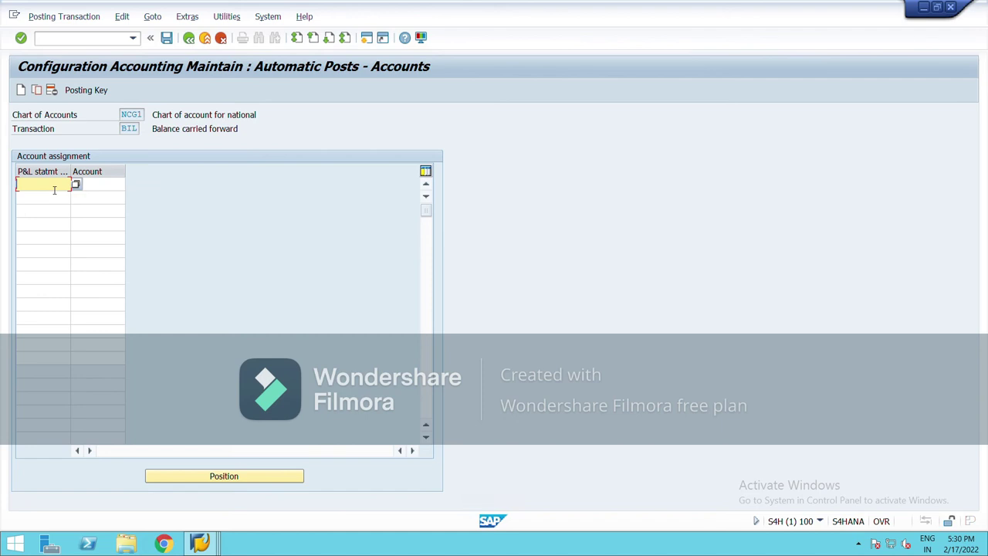
# Step: Assign account 200100 to P&L statement account type X for the balance carried forward transaction and confirm the entry
pyautogui.write('x')
pyautogui.click(101, 186)
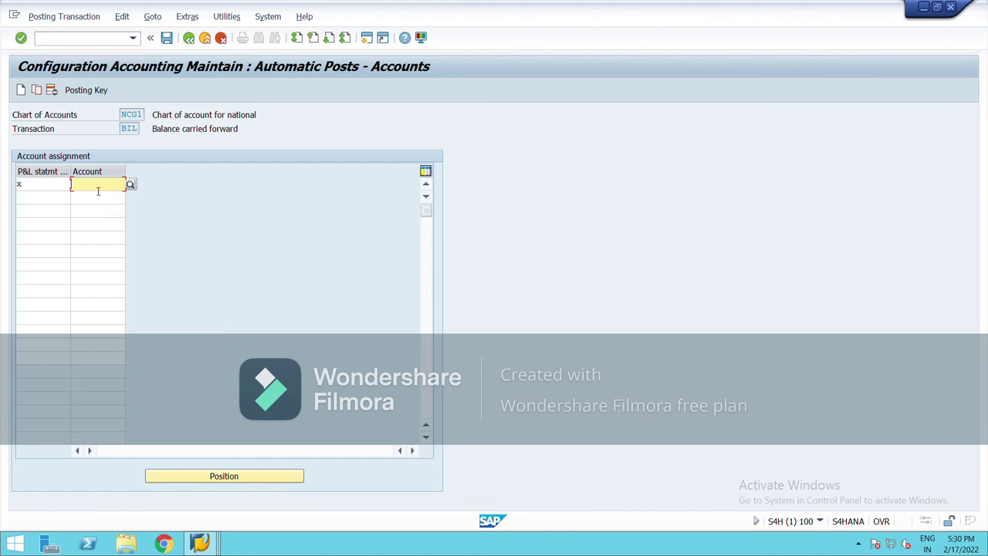
pyautogui.write('200100')
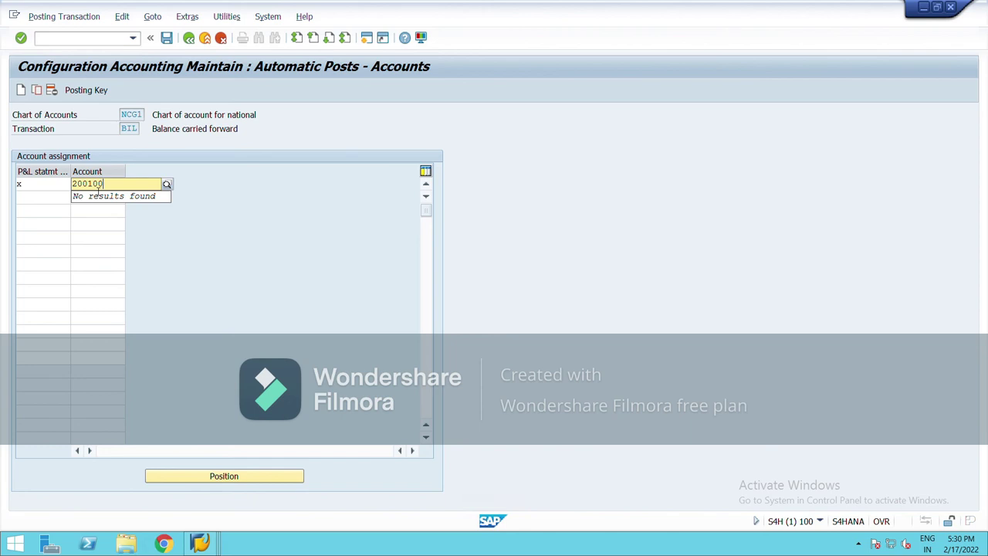
pyautogui.press('Return')
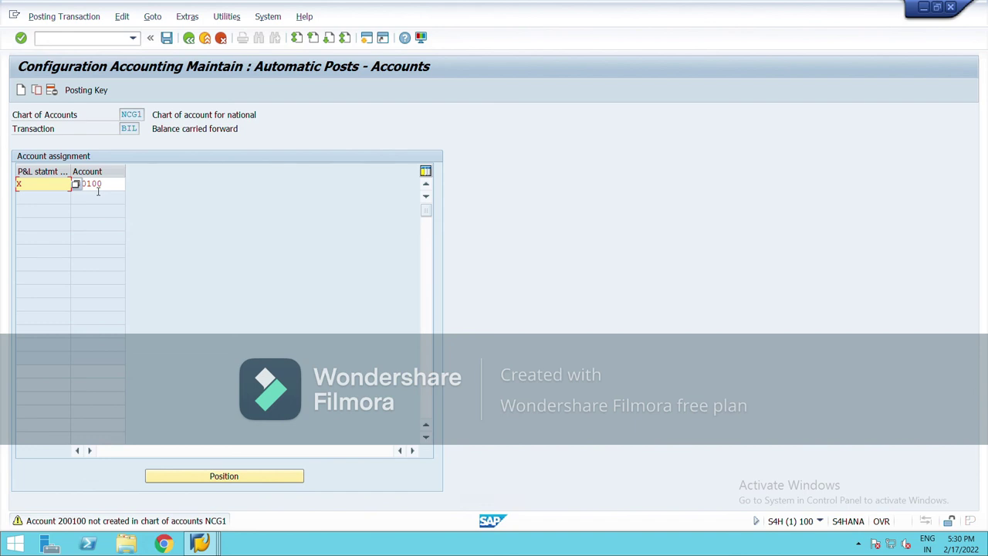
pyautogui.press('Return')
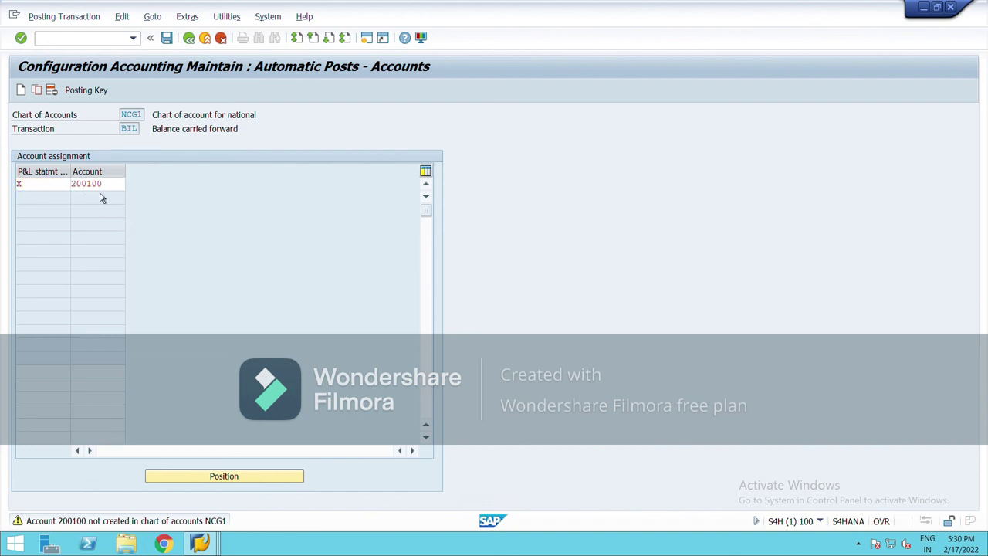
# Step: Save the retained earnings assignment under a new customizing request described as "define retained earning" and return to the implementation guide
pyautogui.click(166, 37)
pyautogui.click(289, 236)
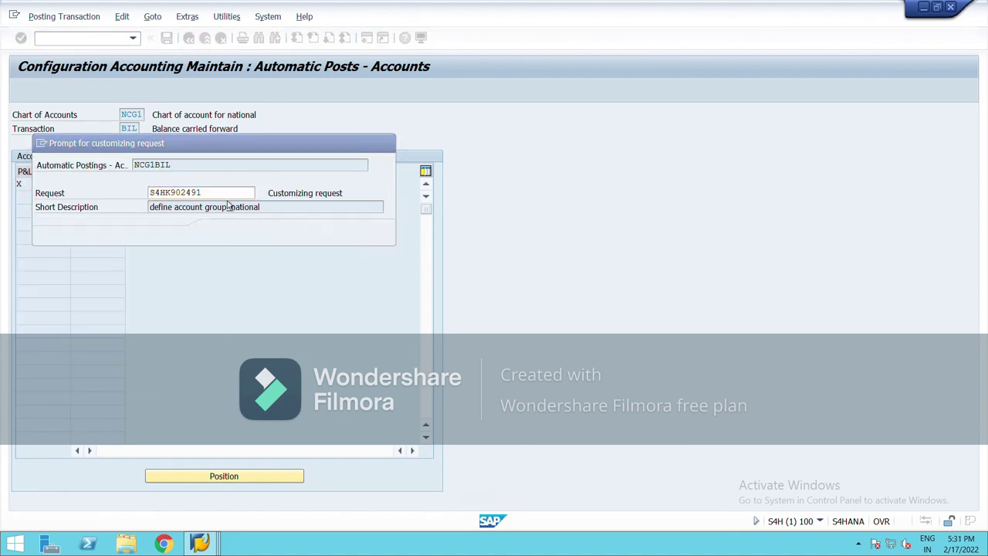
pyautogui.write('define ret')
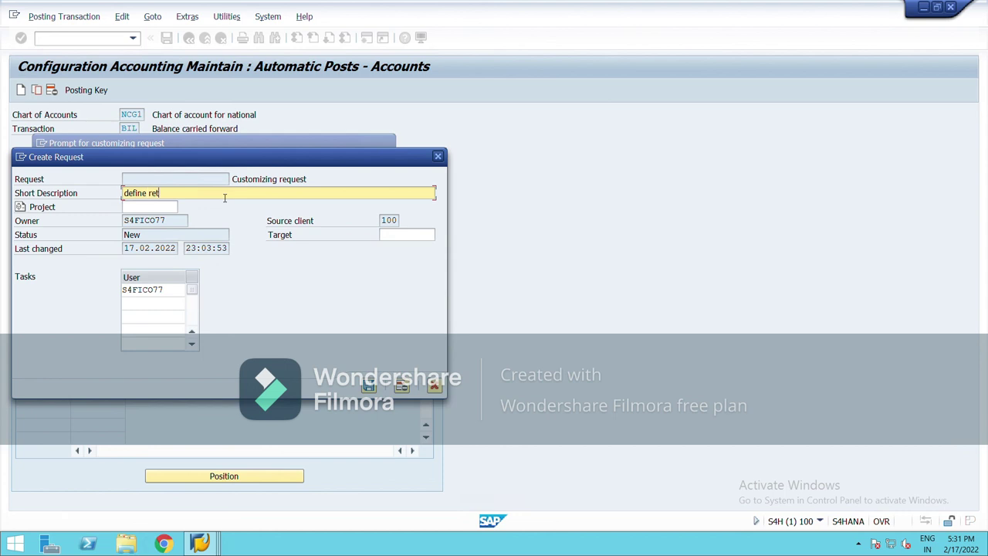
pyautogui.write('ained earning')
pyautogui.click(388, 392)
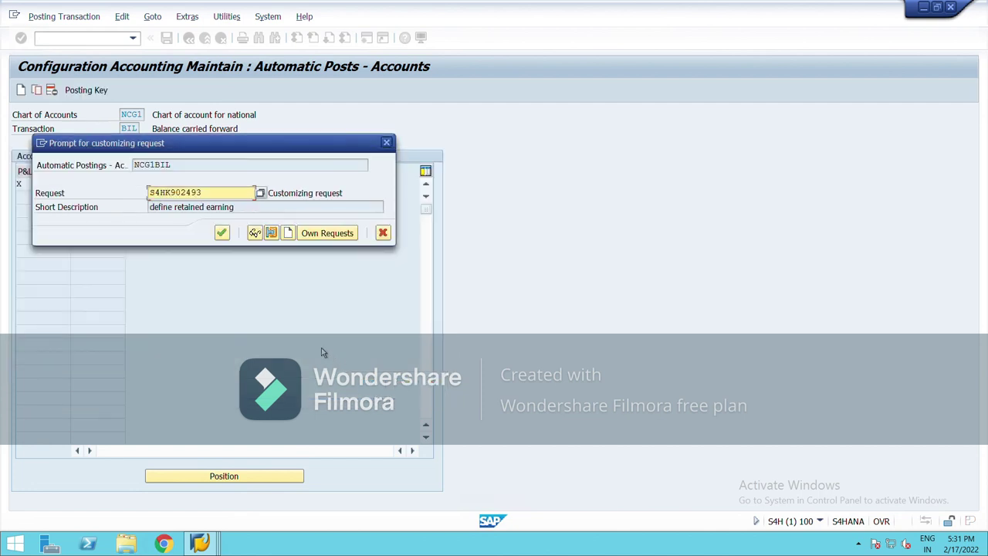
pyautogui.click(224, 240)
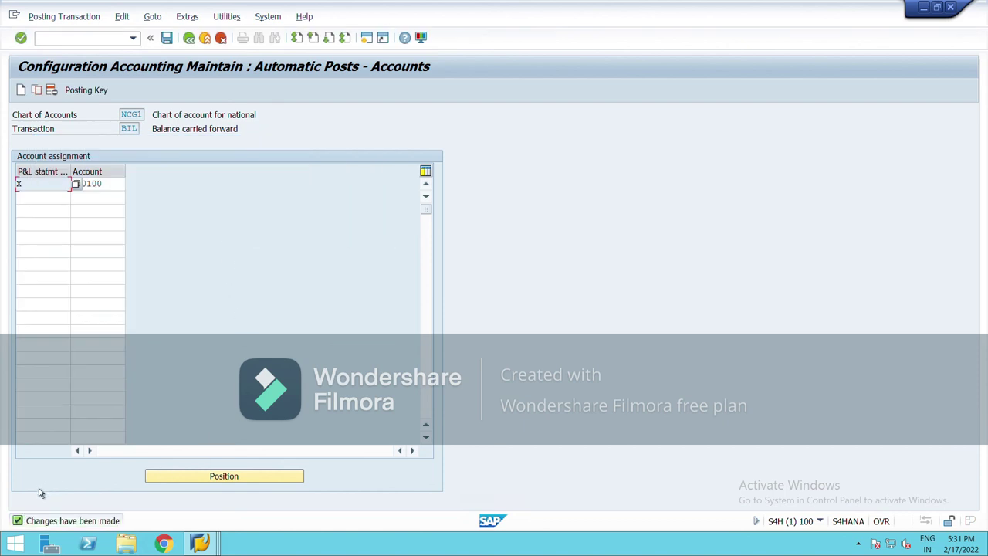
pyautogui.click(189, 37)
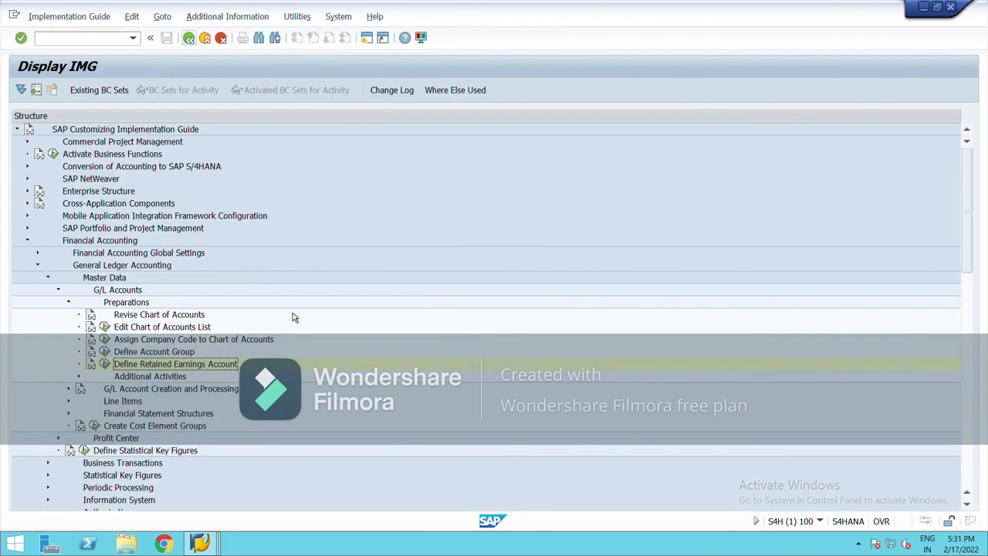